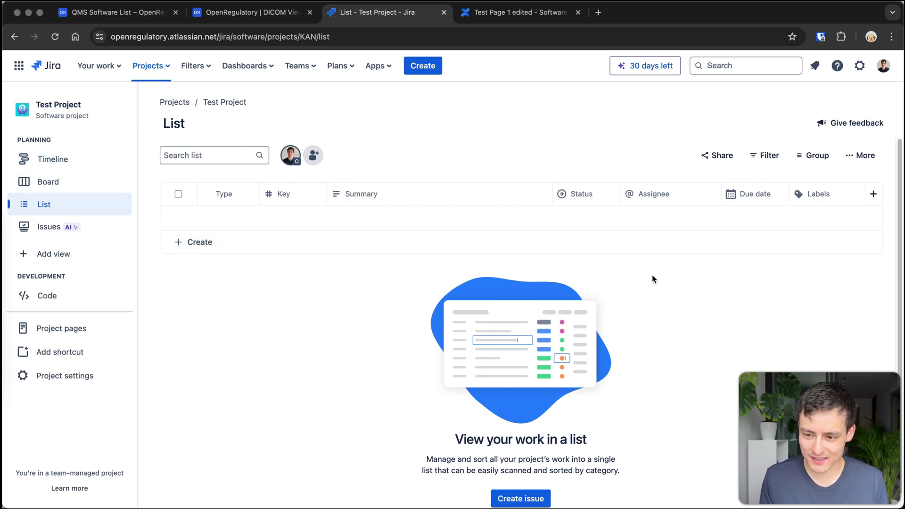
Scroll through the empty Jira Test Project issue list.
scroll(427, 285, down, 1)
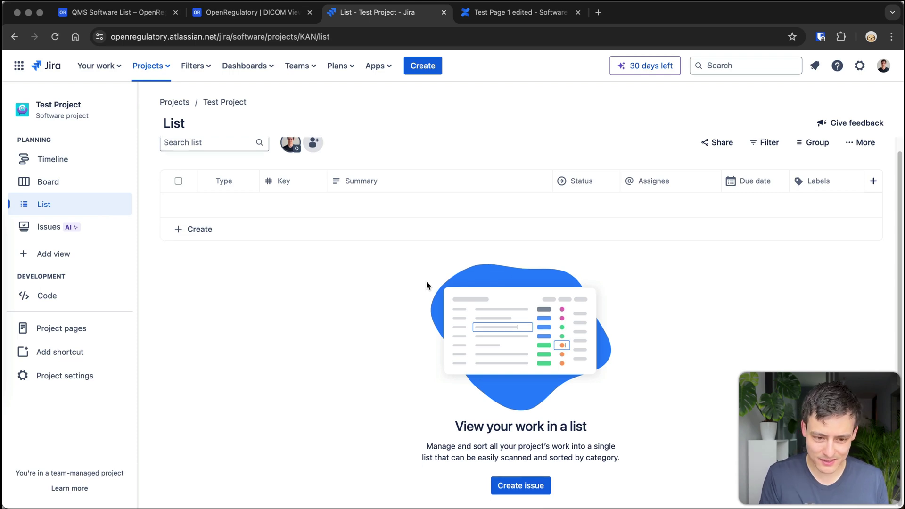
scroll(380, 299, up, 1)
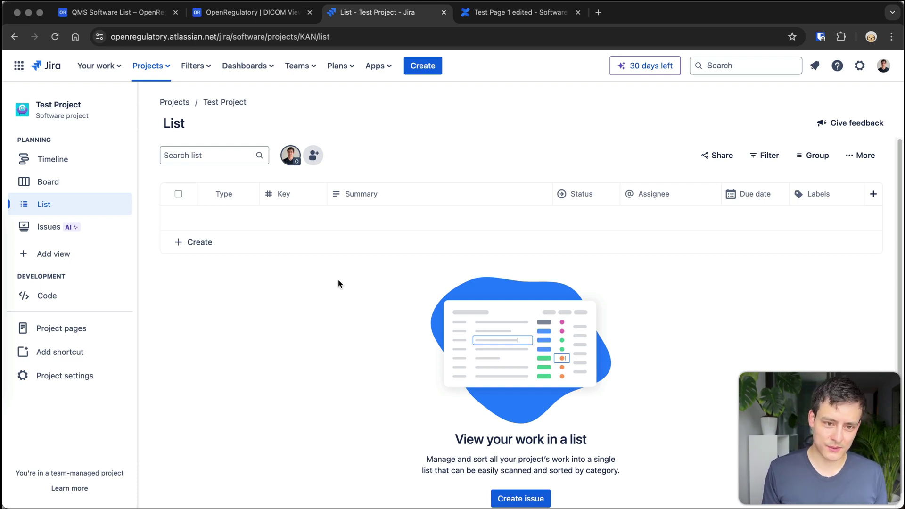
click(253, 14)
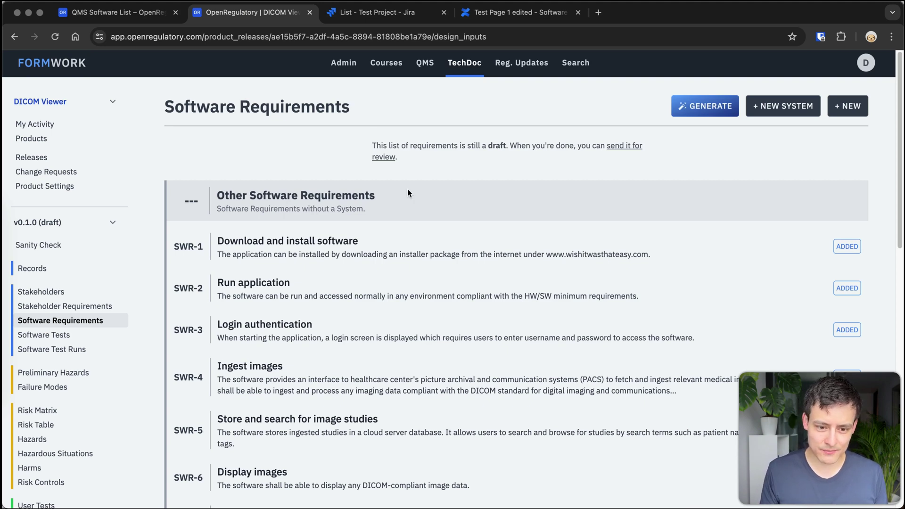
scroll(351, 253, down, 1)
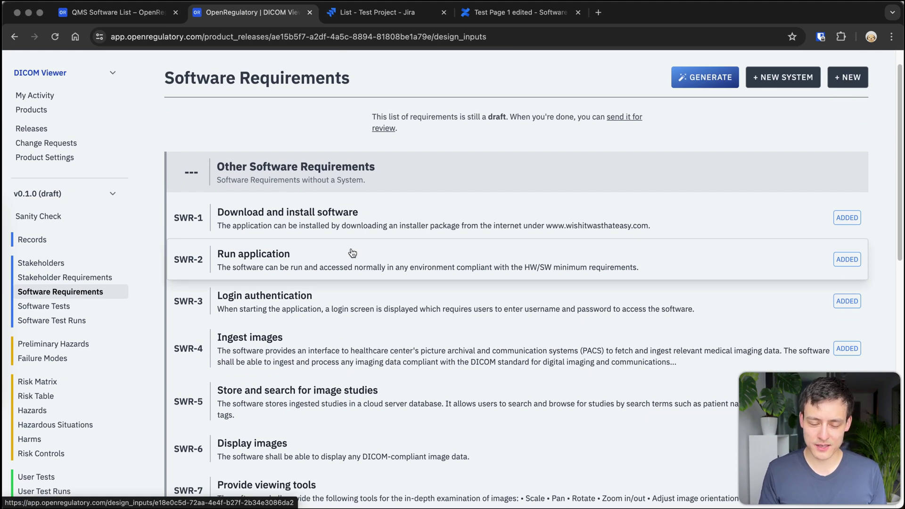
scroll(375, 152, down, 1)
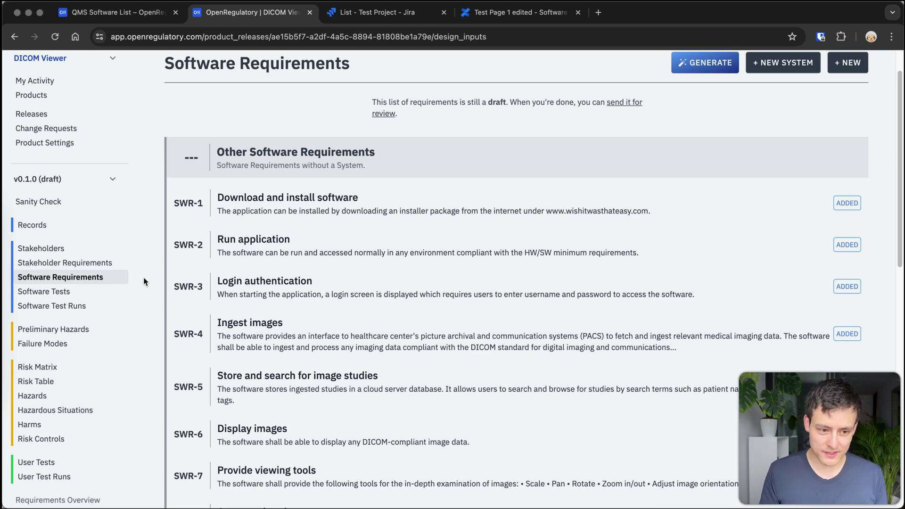
scroll(146, 290, up, 2)
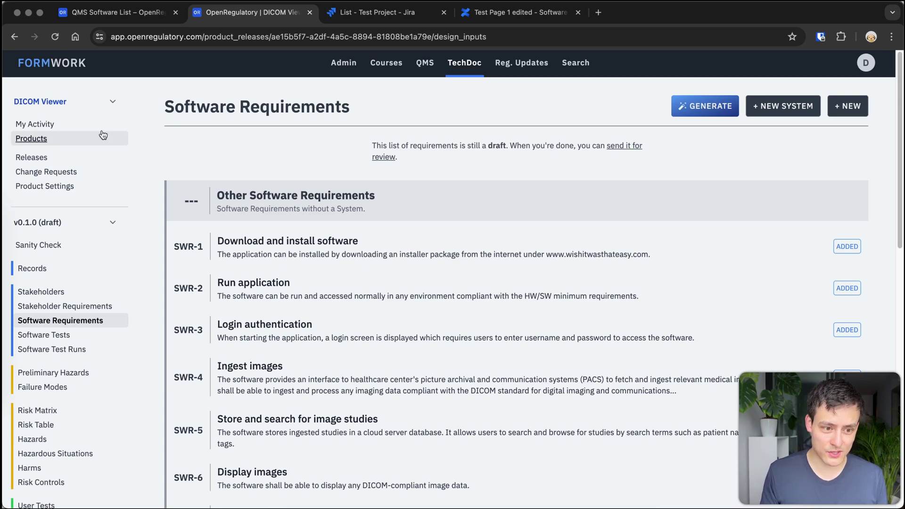
scroll(27, 94, down, 4)
scroll(27, 94, up, 4)
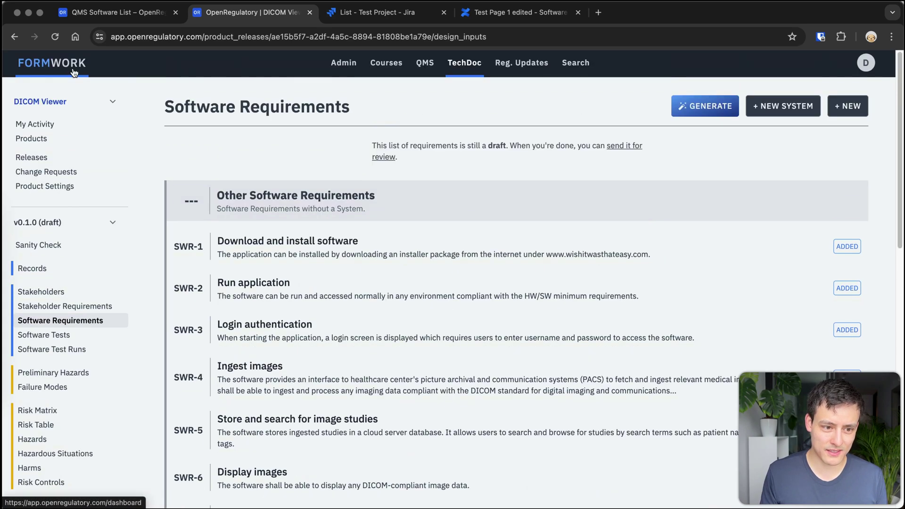
scroll(231, 349, down, 1)
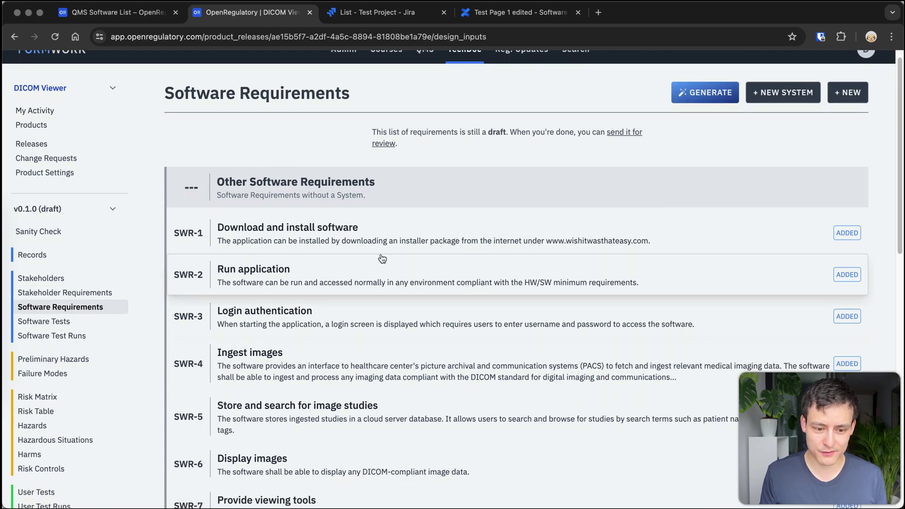
scroll(375, 255, down, 5)
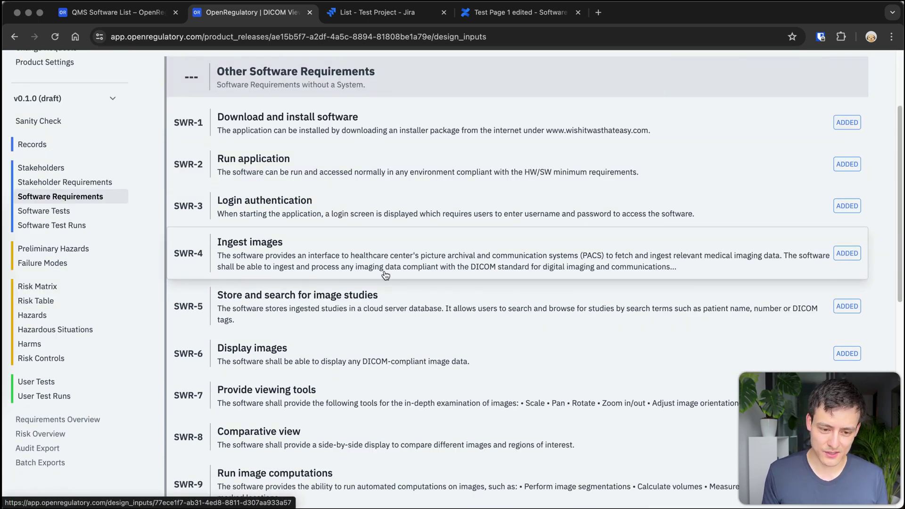
scroll(380, 250, up, 1)
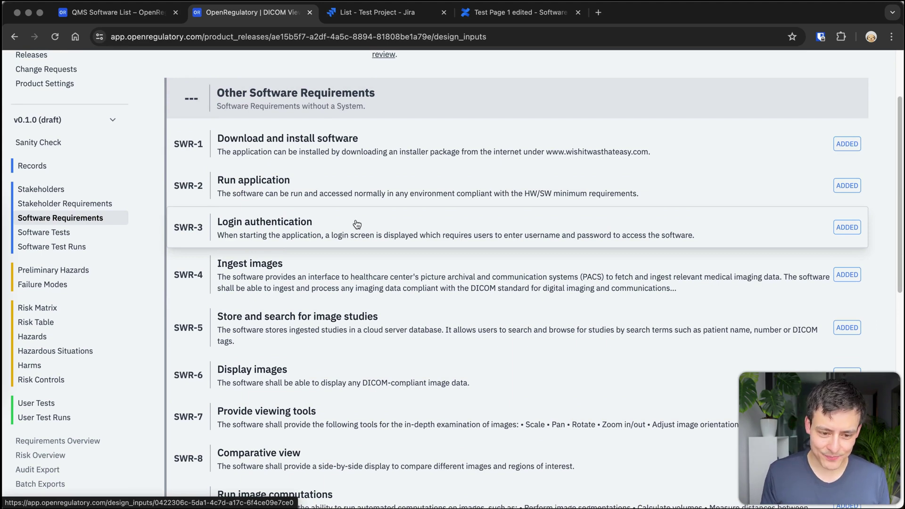
scroll(351, 226, down, 1)
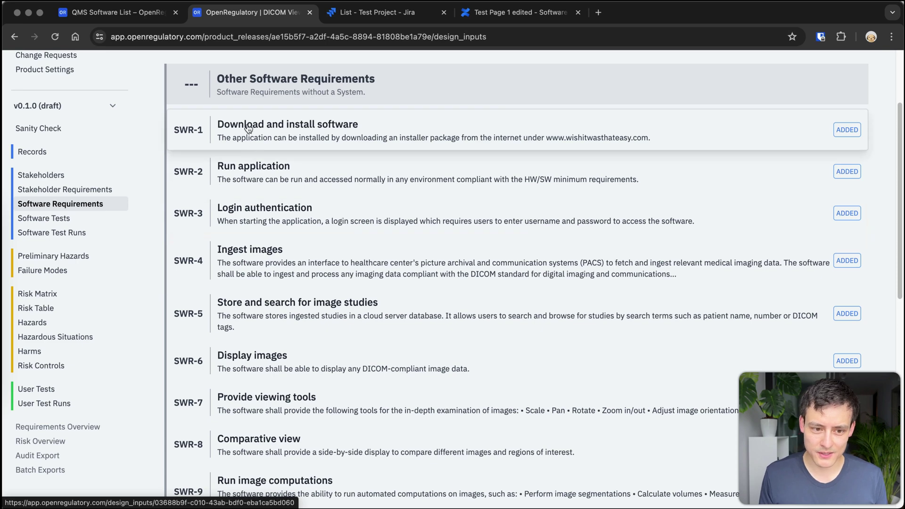
scroll(192, 119, down, 1)
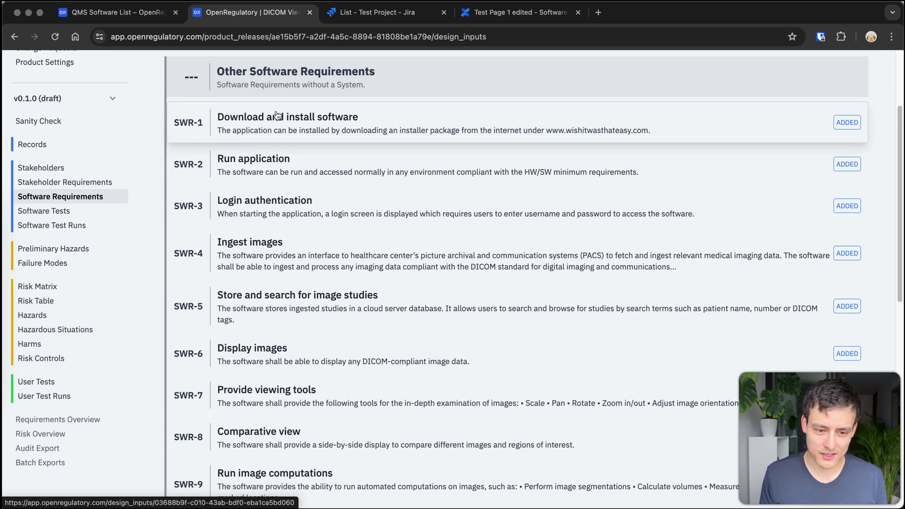
scroll(212, 253, down, 2)
scroll(212, 253, down, 2)
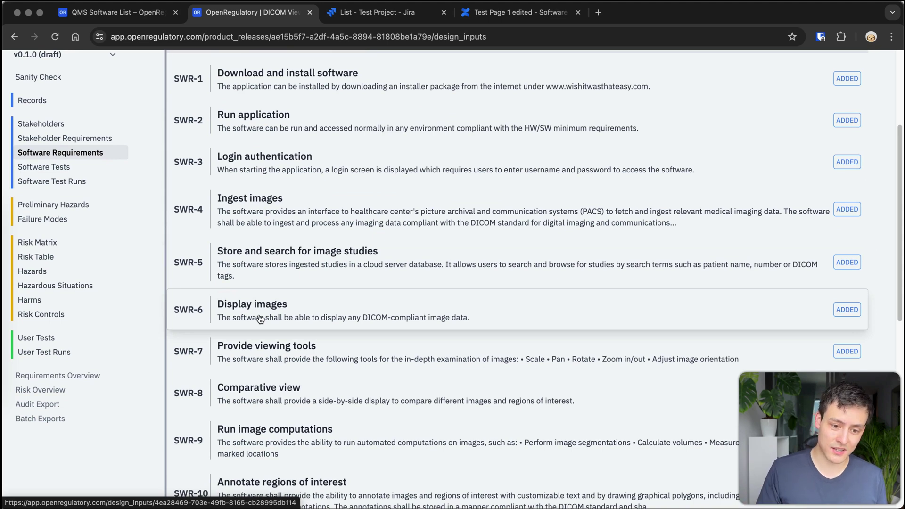
scroll(300, 307, down, 3)
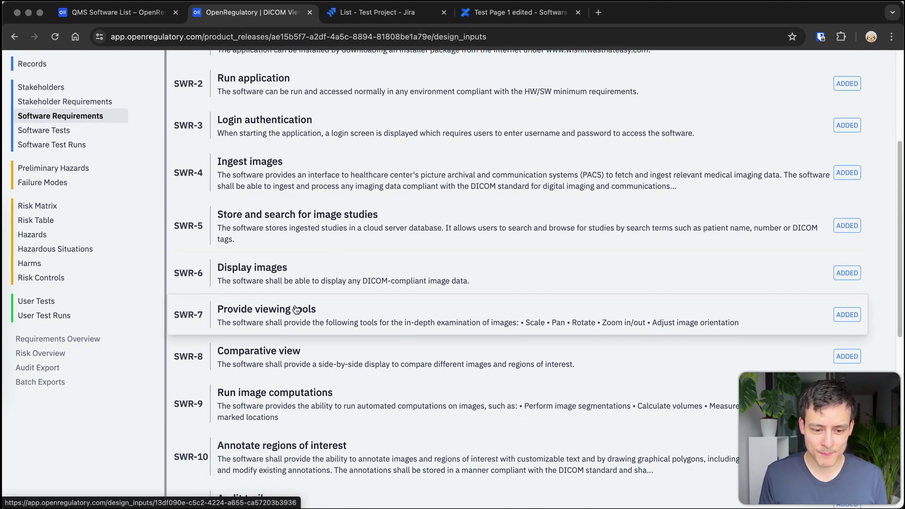
scroll(248, 358, down, 1)
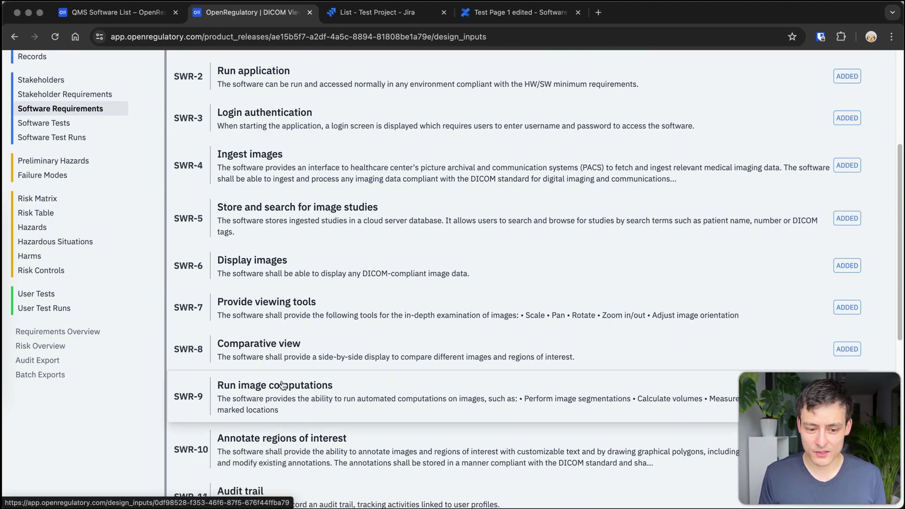
scroll(276, 391, down, 6)
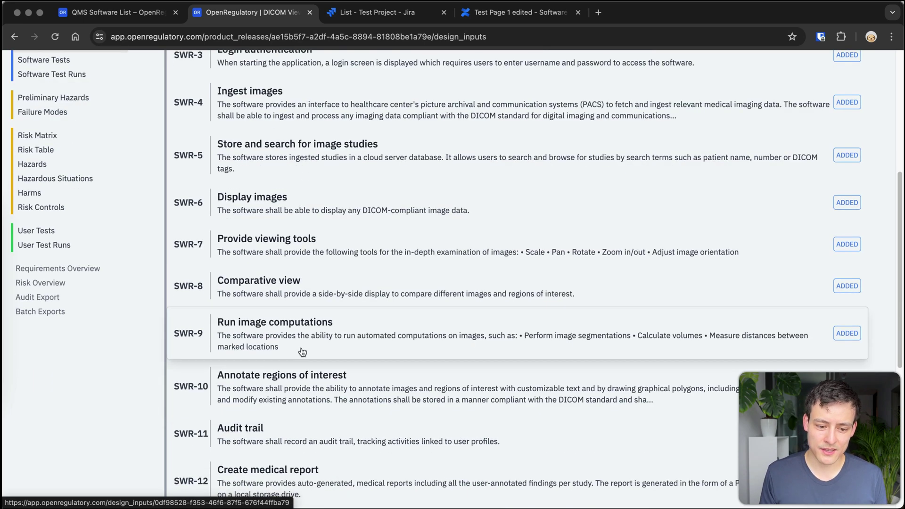
scroll(301, 344, down, 15)
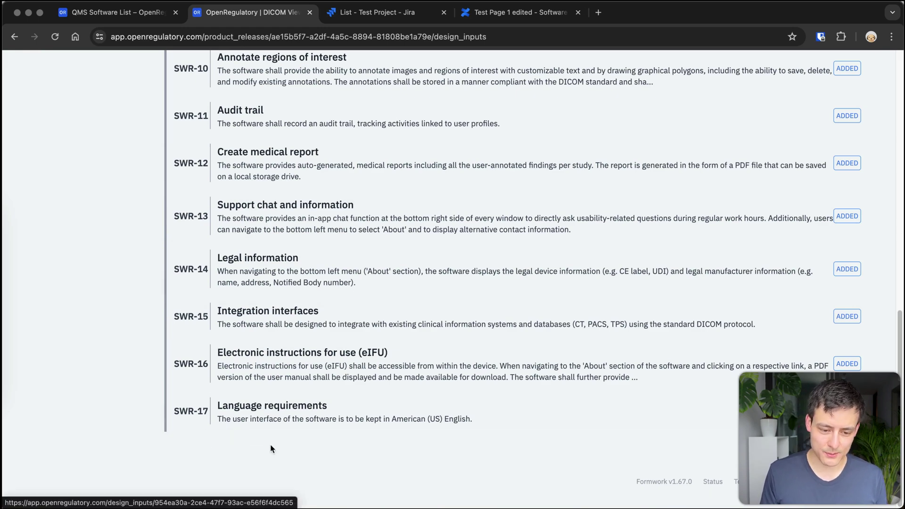
scroll(303, 404, up, 20)
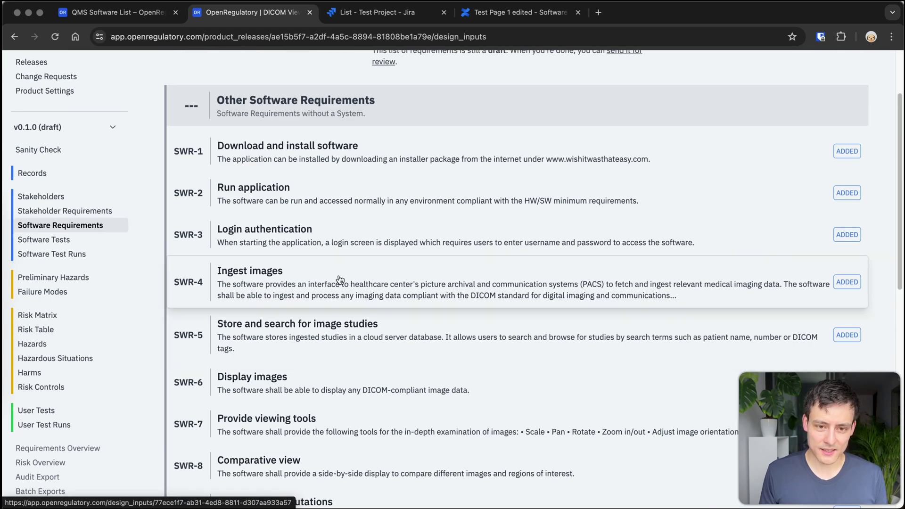
Start a new Jira task with the summary 'A user can download the software'.
click(405, 12)
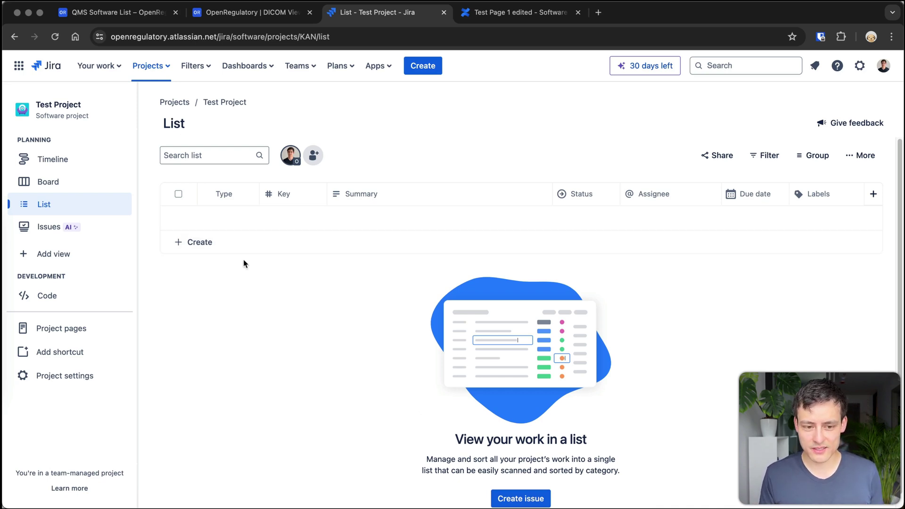
click(239, 243)
click(521, 498)
scroll(679, 347, down, 1)
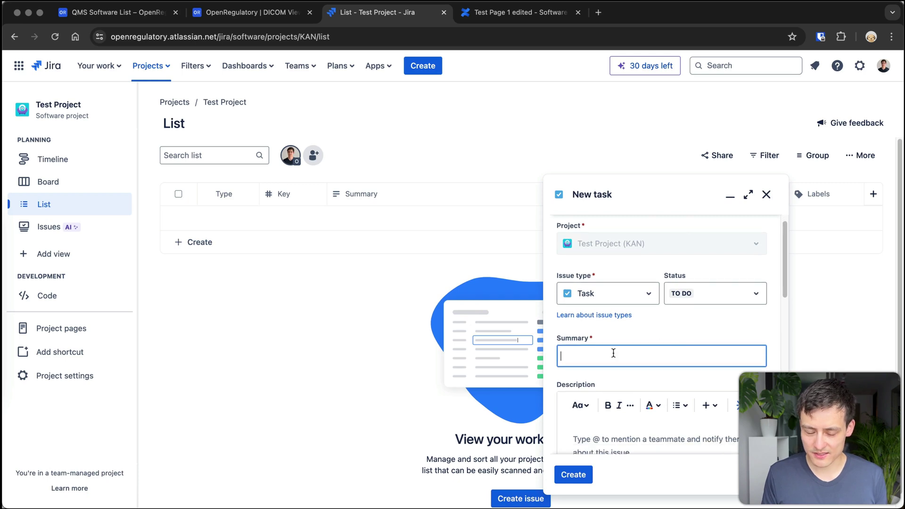
text(A user can download the software)
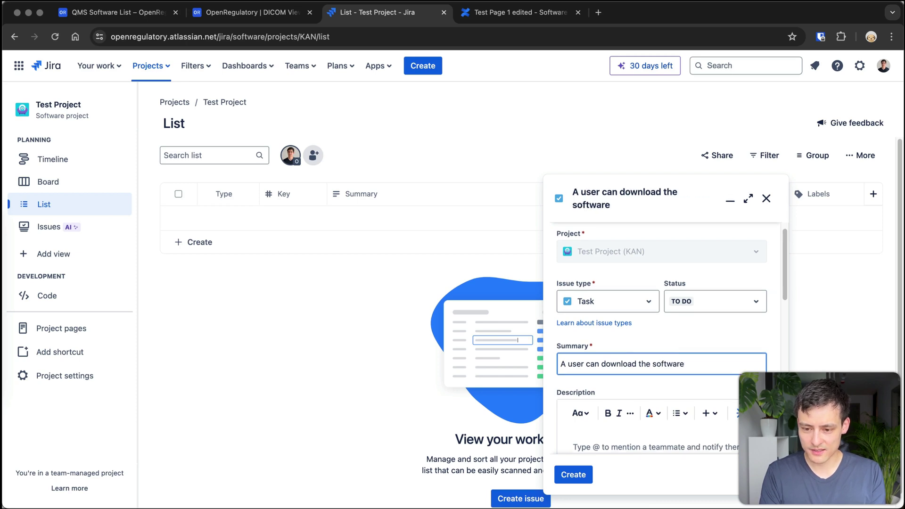
text( te)
key(BackSpace)
key(BackSpace)
key(BackSpace)
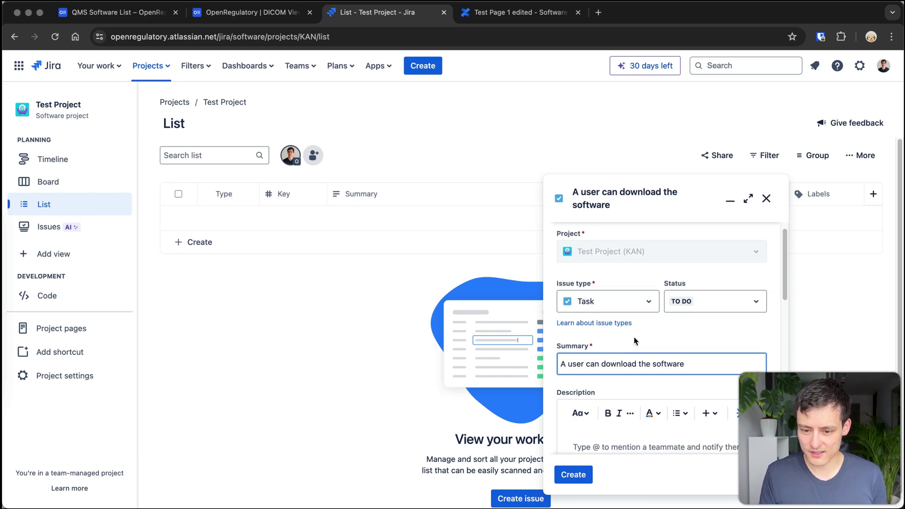
Look through the label options and create the task as KAN-1.
scroll(690, 315, down, 5)
scroll(690, 318, down, 2)
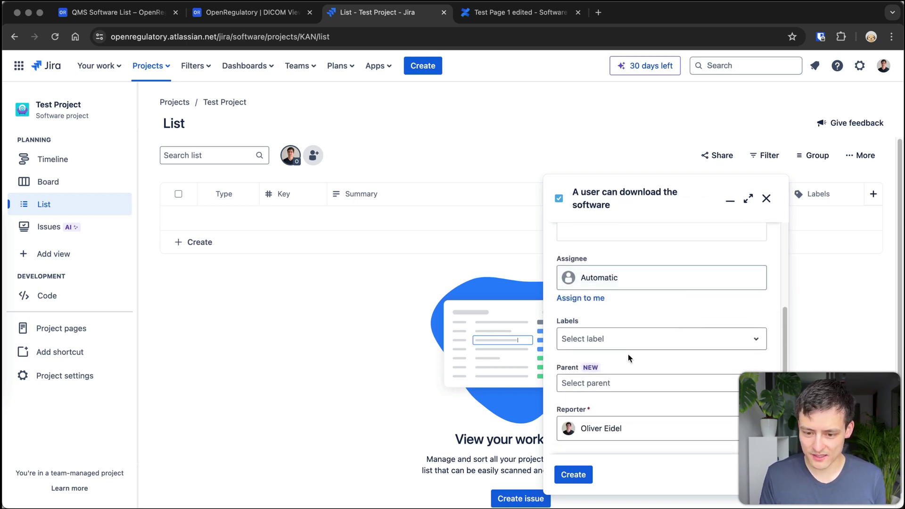
click(657, 331)
scroll(665, 328, down, 1)
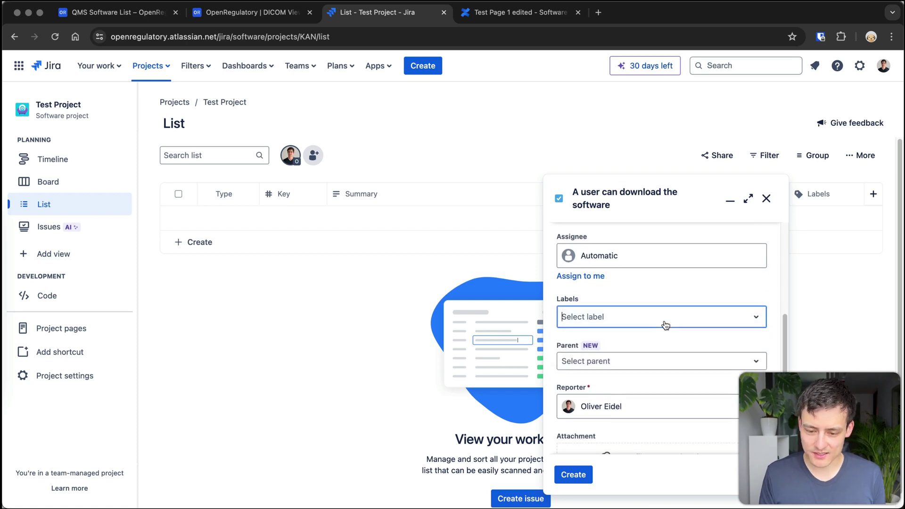
scroll(666, 325, down, 5)
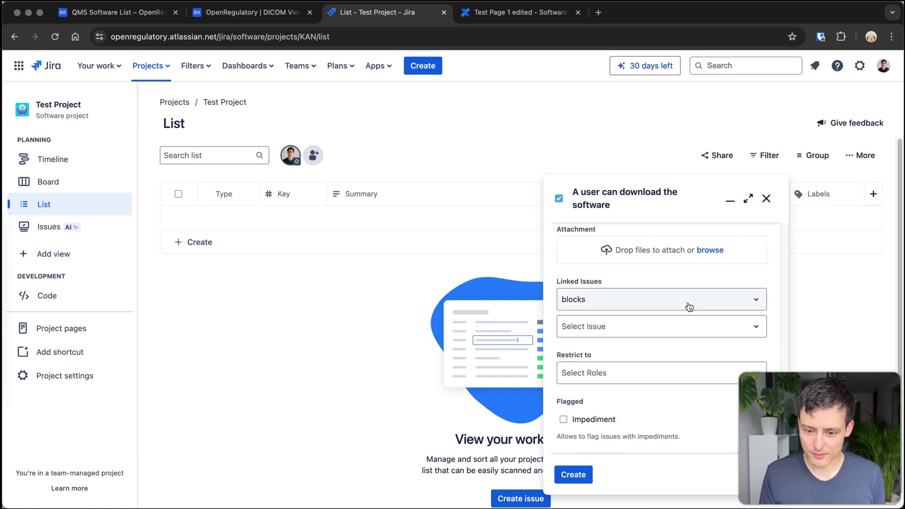
scroll(695, 249, up, 1)
scroll(668, 265, down, 1)
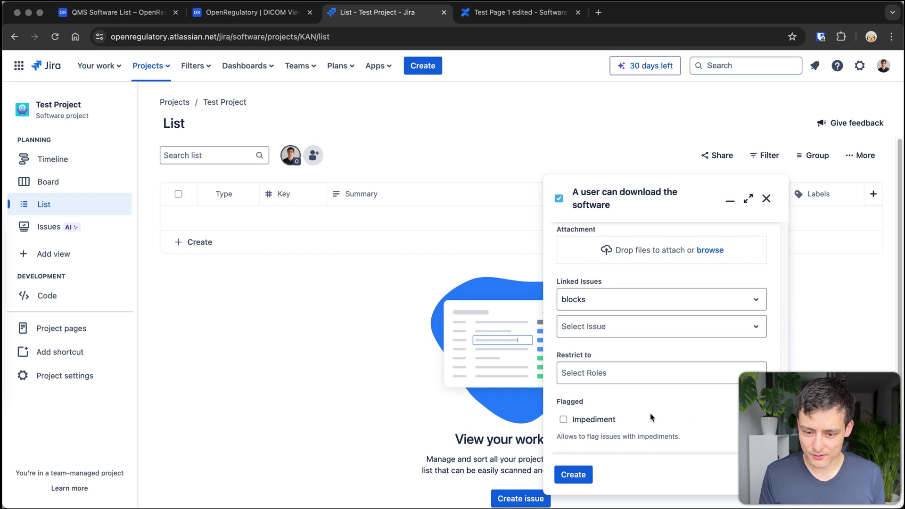
click(573, 475)
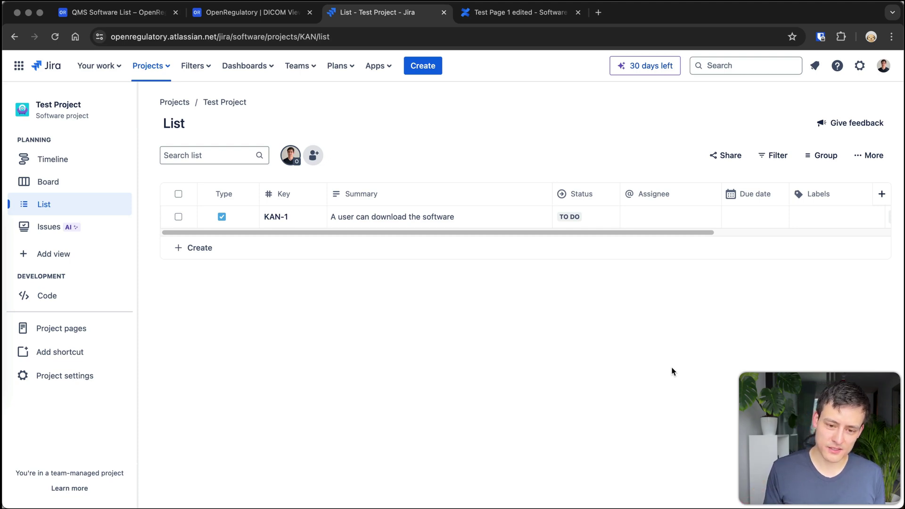
Start an inline task below KAN-1 and view its Created, Updated and Reporter columns.
click(506, 255)
scroll(619, 230, right, 5)
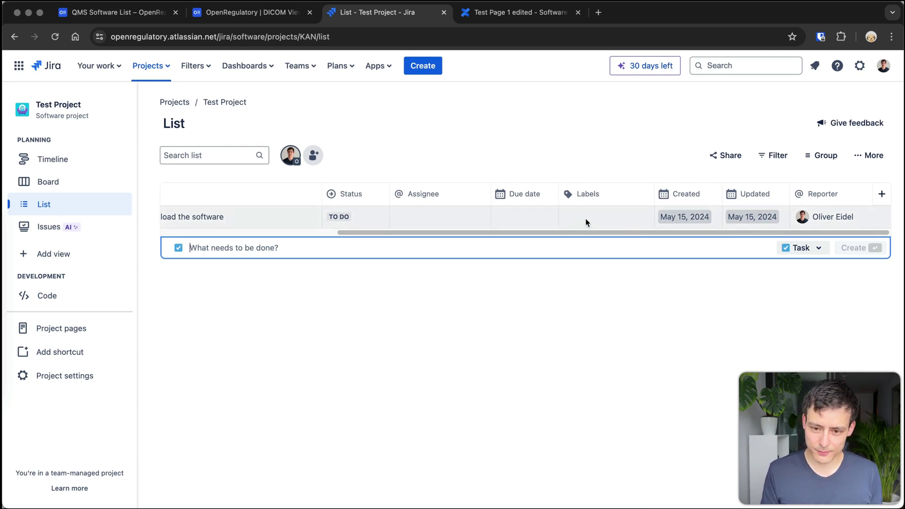
scroll(586, 219, left, 5)
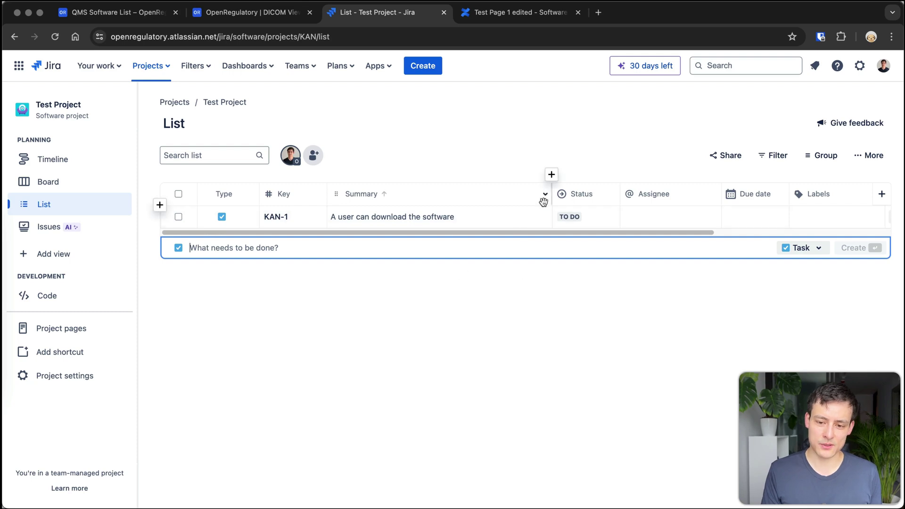
scroll(502, 216, right, 3)
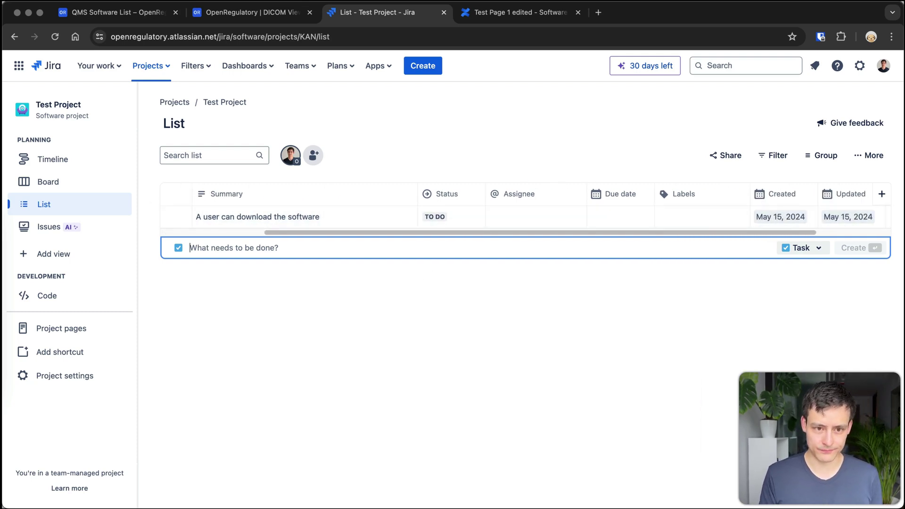
Open the SWR-6 Display images requirement from Formwork's Software Requirements list.
click(288, 13)
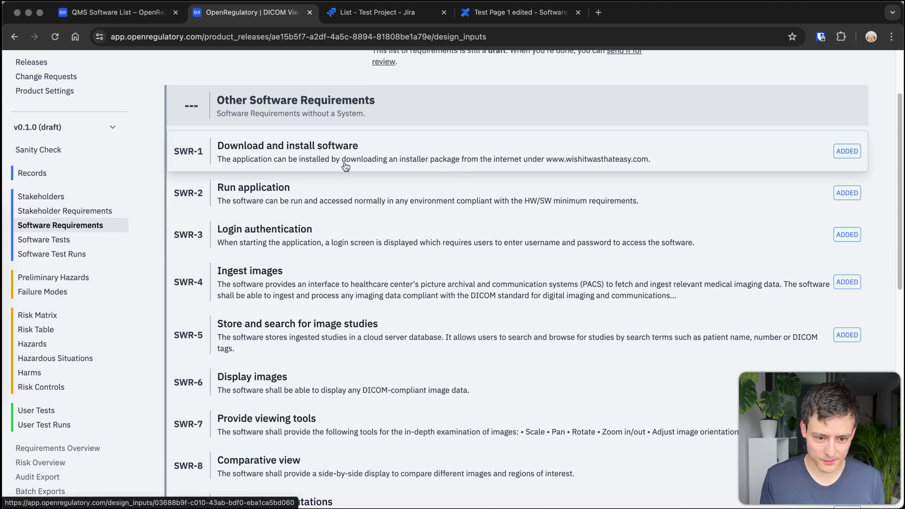
click(349, 390)
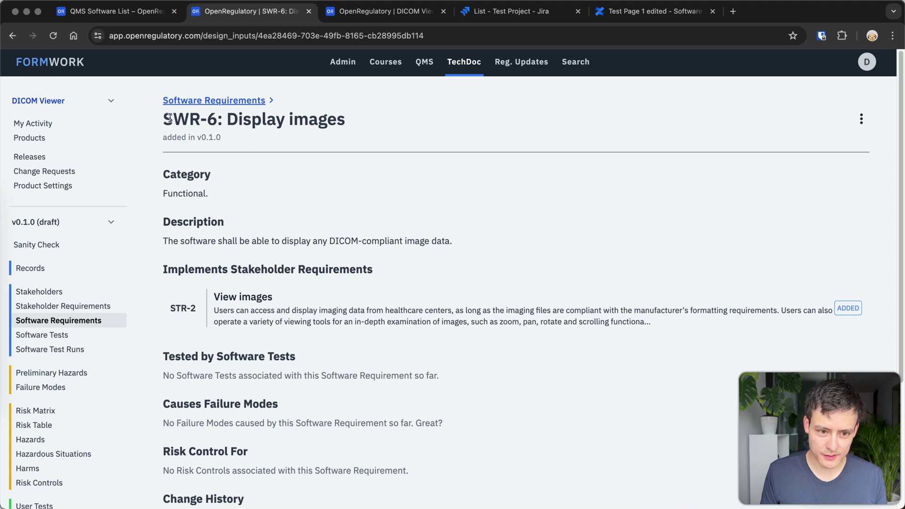
drag(166, 119, 346, 124)
click(349, 130)
Review SWR-6's Stakeholder Requirements, Software Tests and Failure Modes sections.
scroll(307, 128, down, 1)
scroll(307, 127, down, 2)
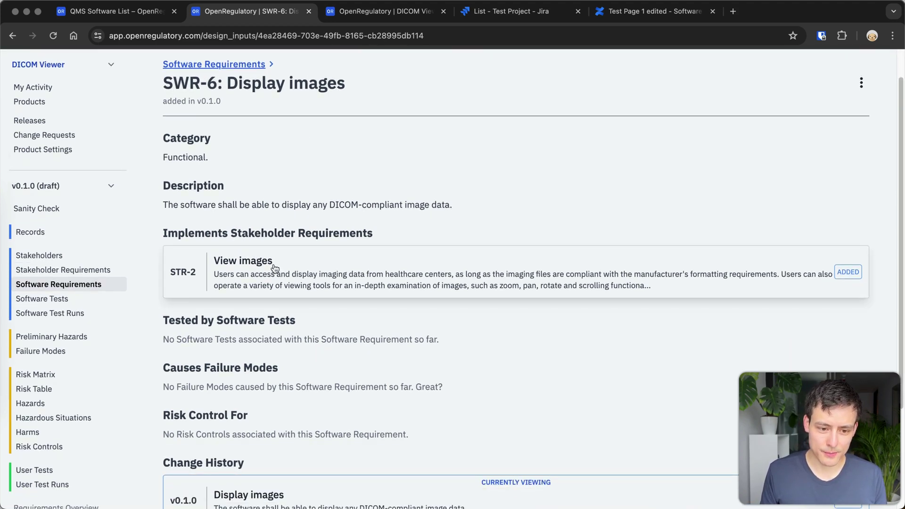
drag(229, 233, 377, 238)
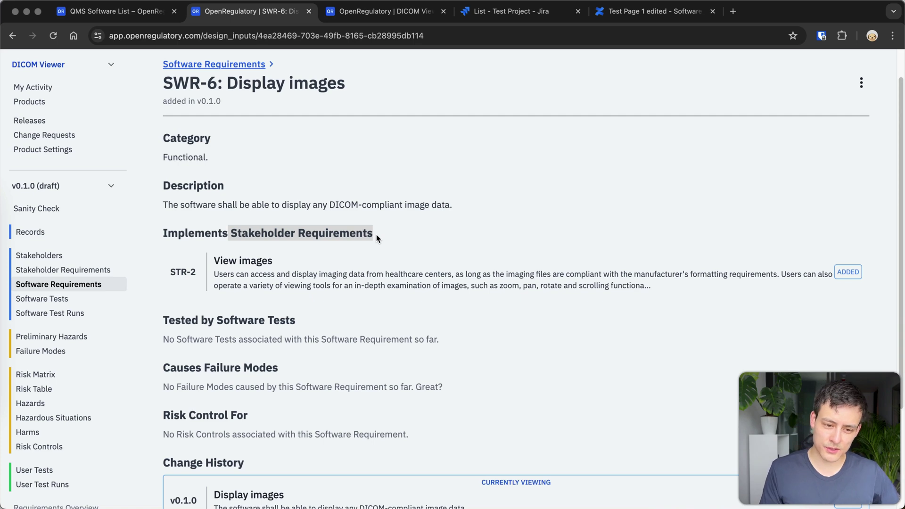
scroll(332, 217, down, 2)
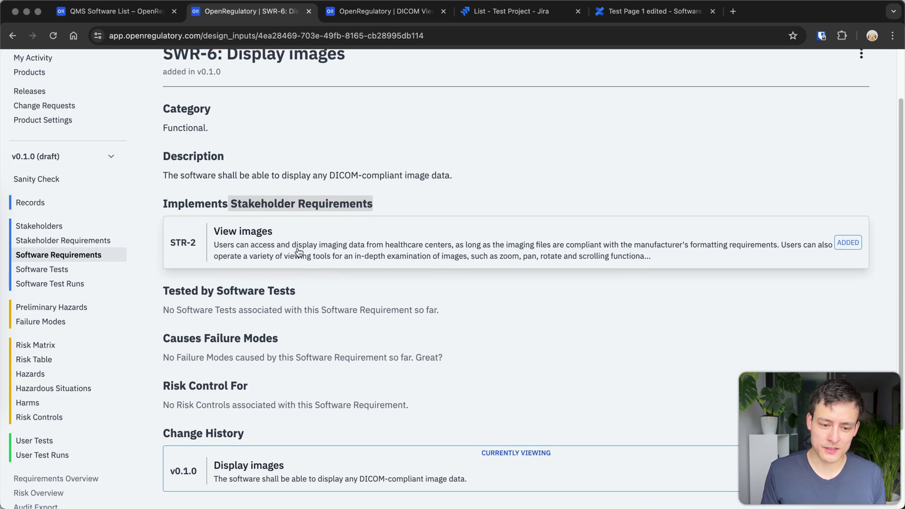
drag(208, 288, 316, 290)
click(309, 295)
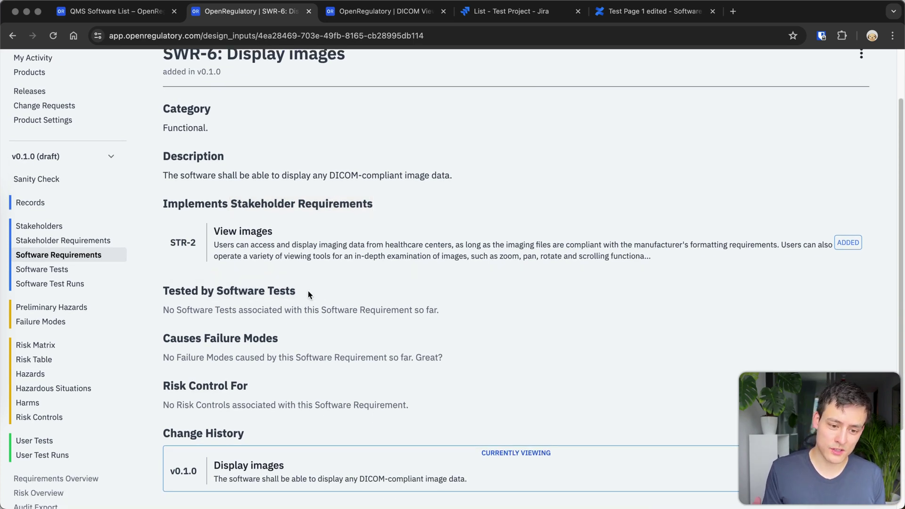
drag(202, 337, 305, 336)
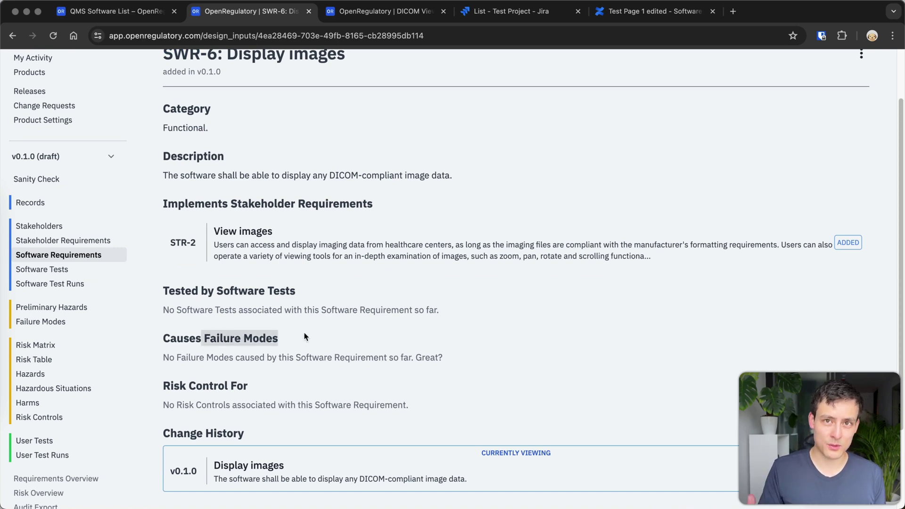
scroll(292, 338, down, 1)
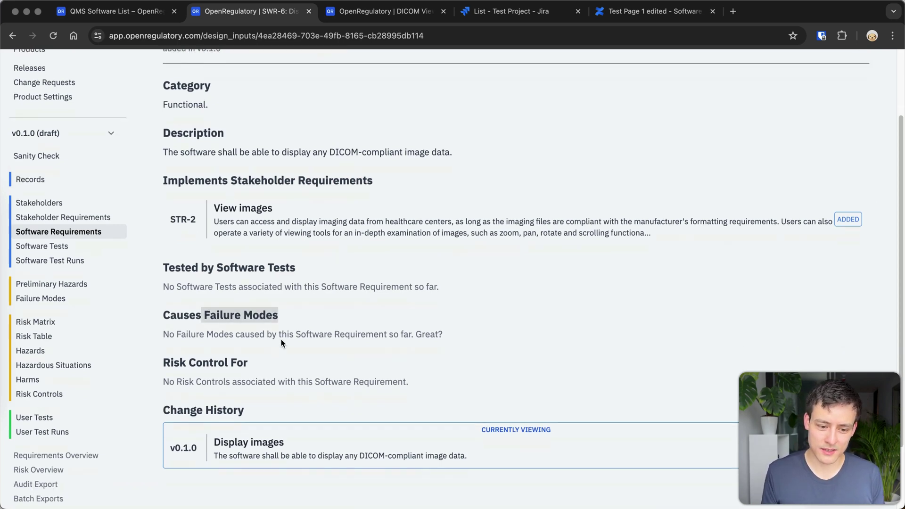
click(248, 350)
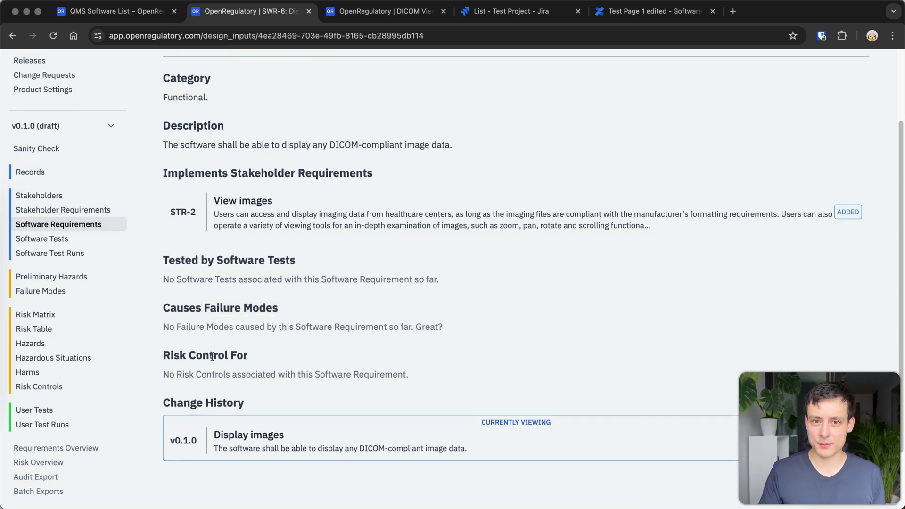
scroll(213, 356, up, 3)
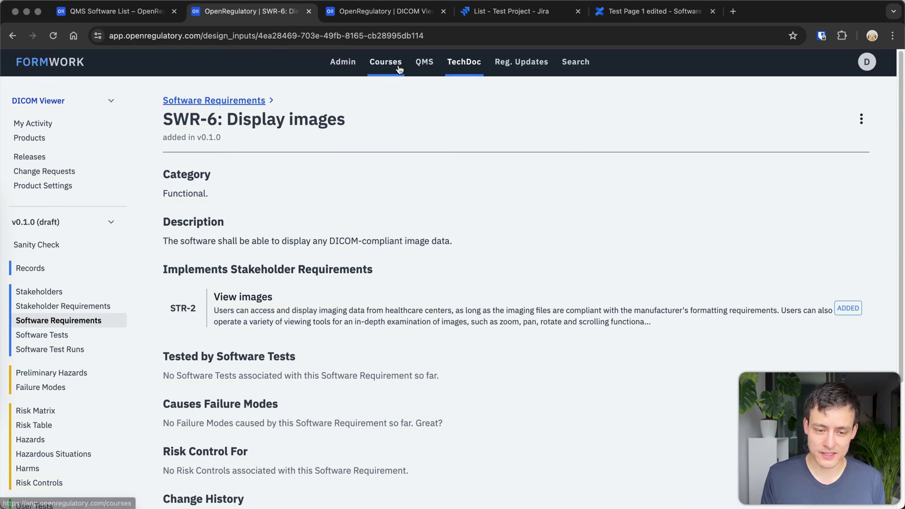
Switch to the SWR-6 edit form and scroll through its fields.
click(386, 13)
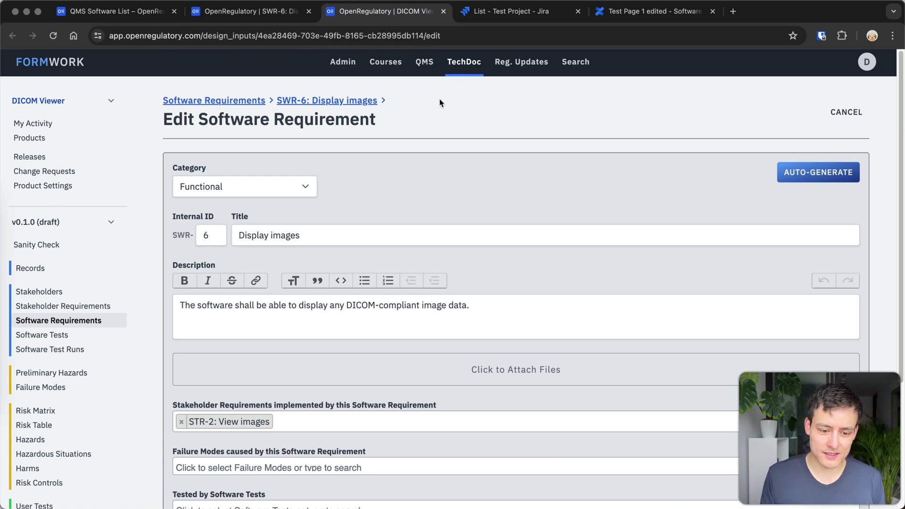
scroll(373, 134, down, 3)
scroll(394, 151, down, 3)
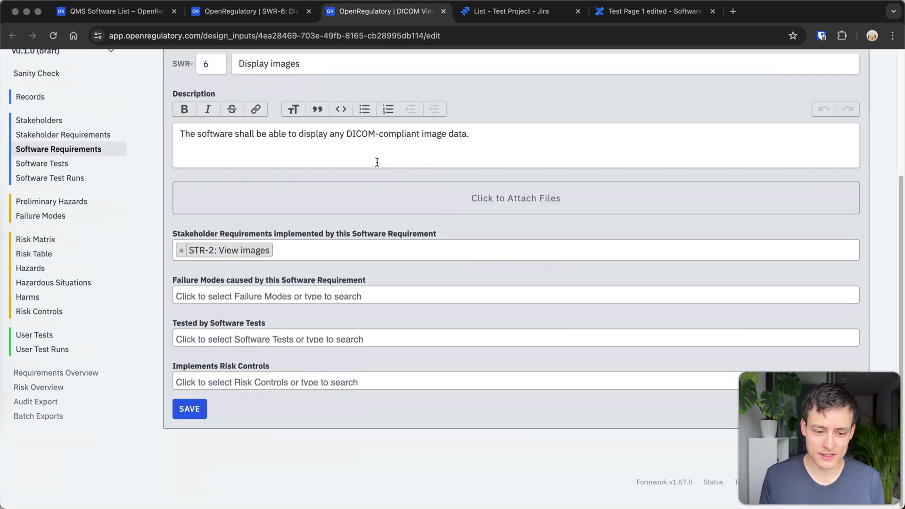
scroll(376, 162, up, 5)
scroll(360, 165, down, 5)
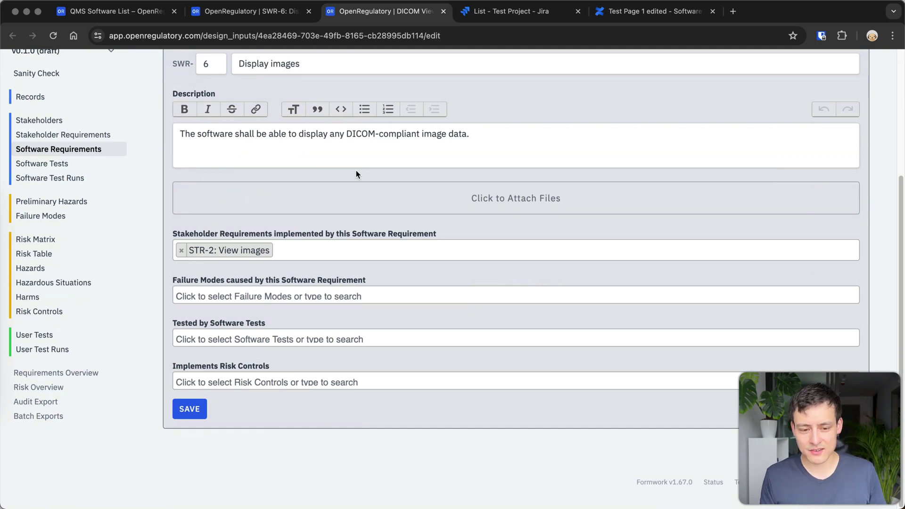
scroll(355, 174, up, 2)
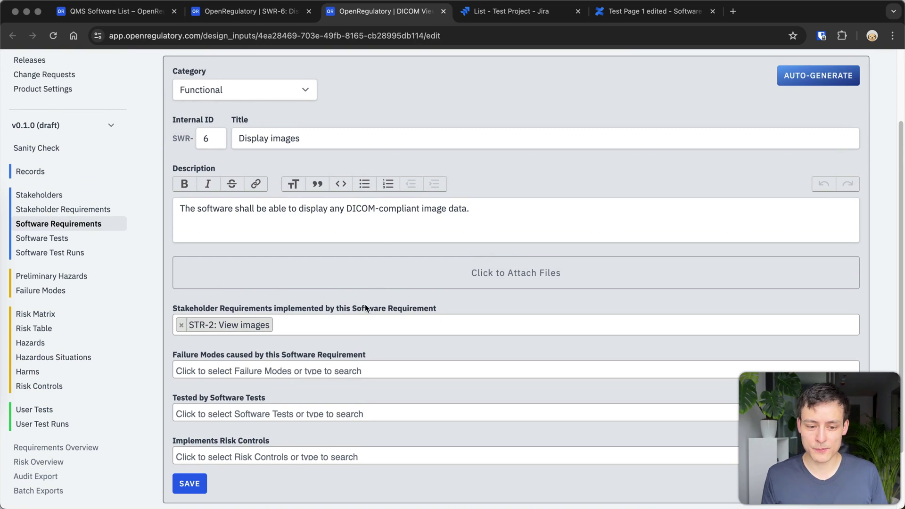
scroll(330, 316, up, 2)
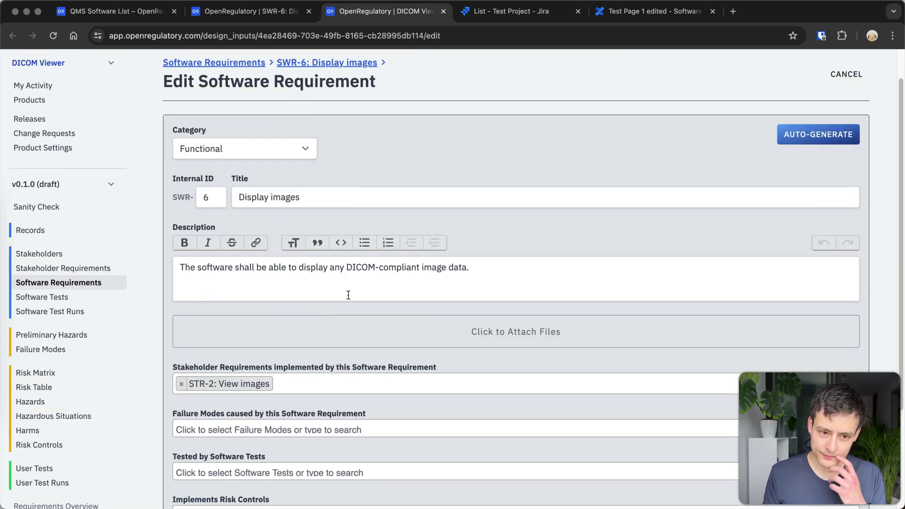
Inspect the Category options, leaving the requirement set to Functional.
click(294, 152)
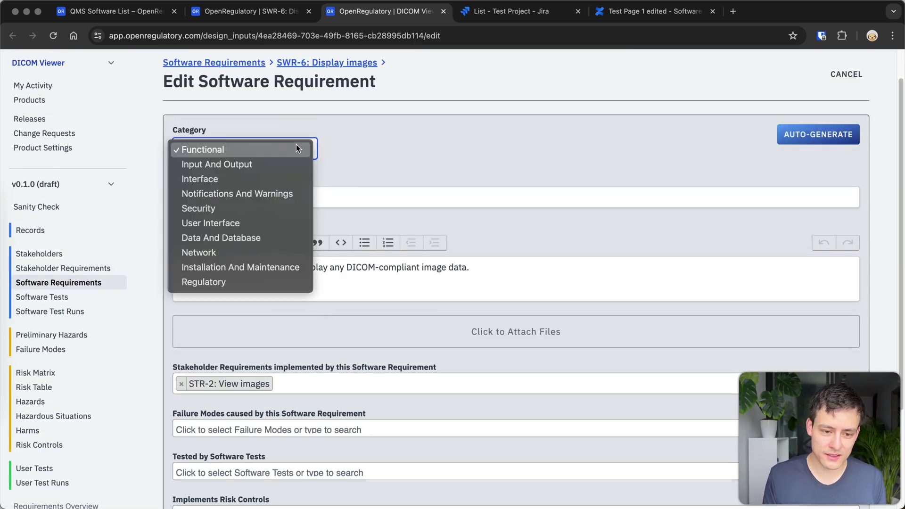
click(243, 148)
click(217, 152)
click(217, 151)
click(251, 155)
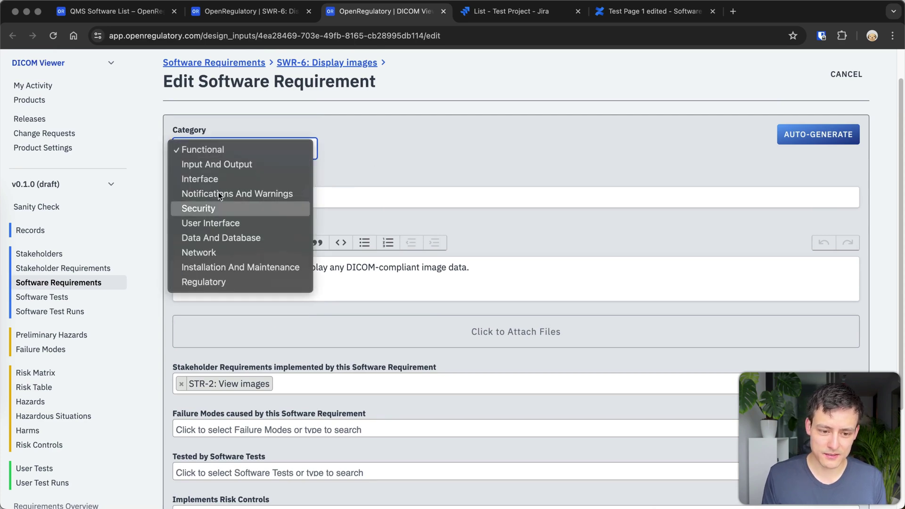
click(406, 151)
click(238, 157)
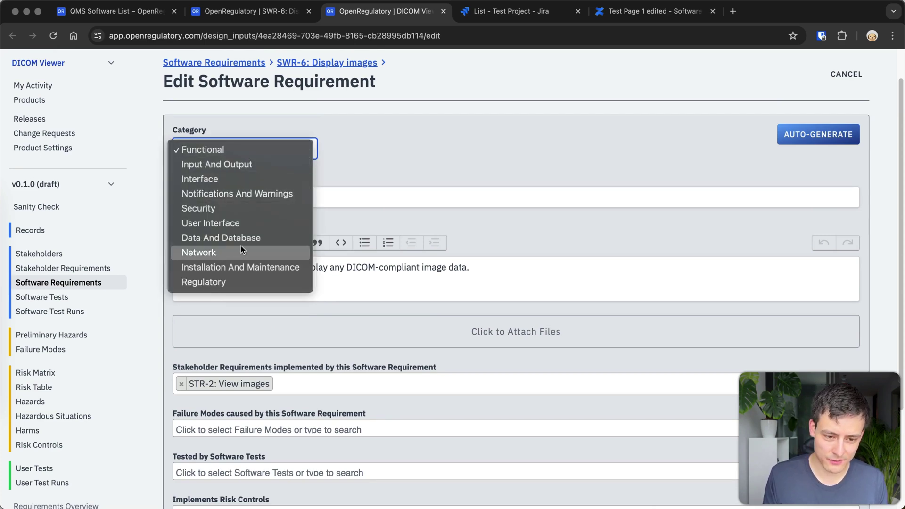
click(352, 152)
scroll(355, 152, down, 1)
scroll(354, 153, down, 2)
Link STR-1 as a stakeholder requirement, then remove it so only STR-2 remains.
click(316, 305)
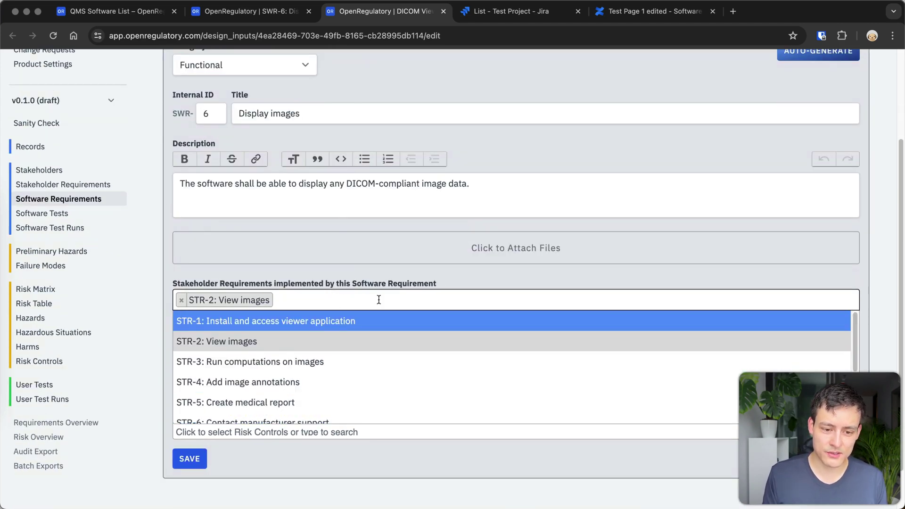
click(359, 302)
click(335, 302)
click(340, 301)
click(341, 301)
click(346, 322)
click(186, 302)
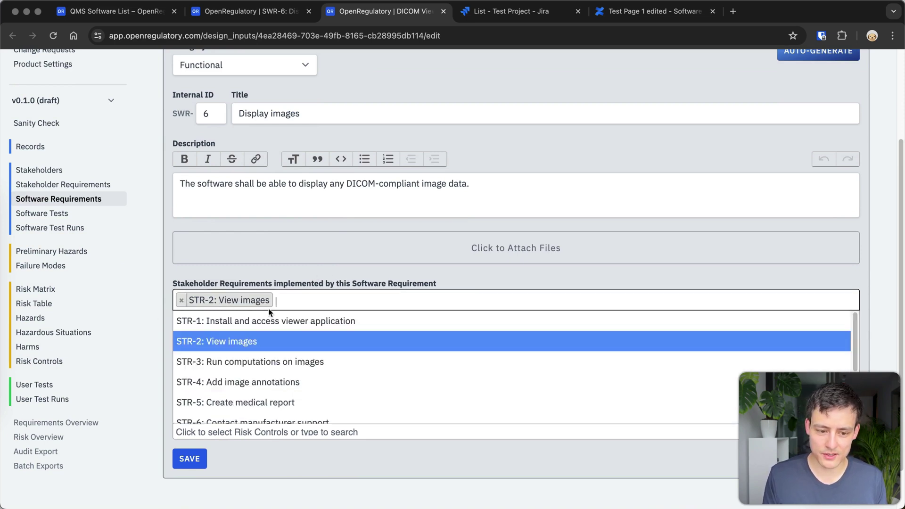
click(344, 262)
click(264, 338)
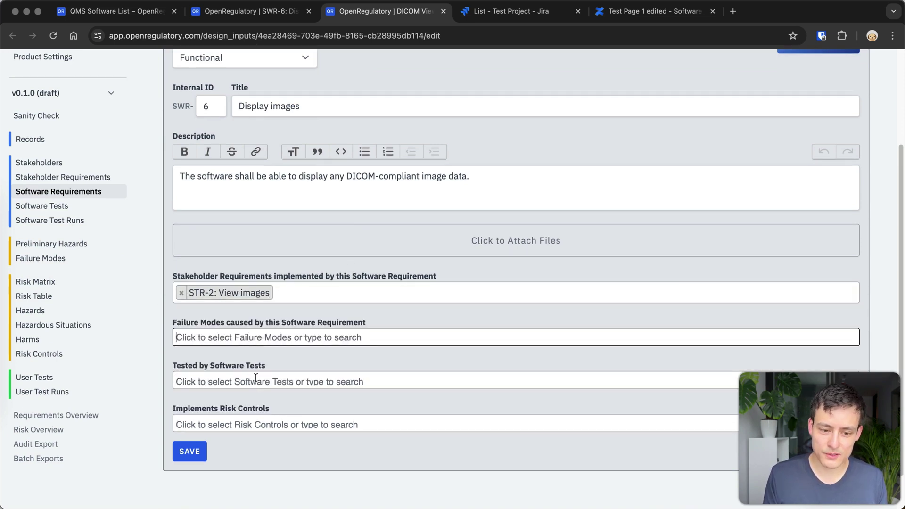
scroll(268, 404, down, 1)
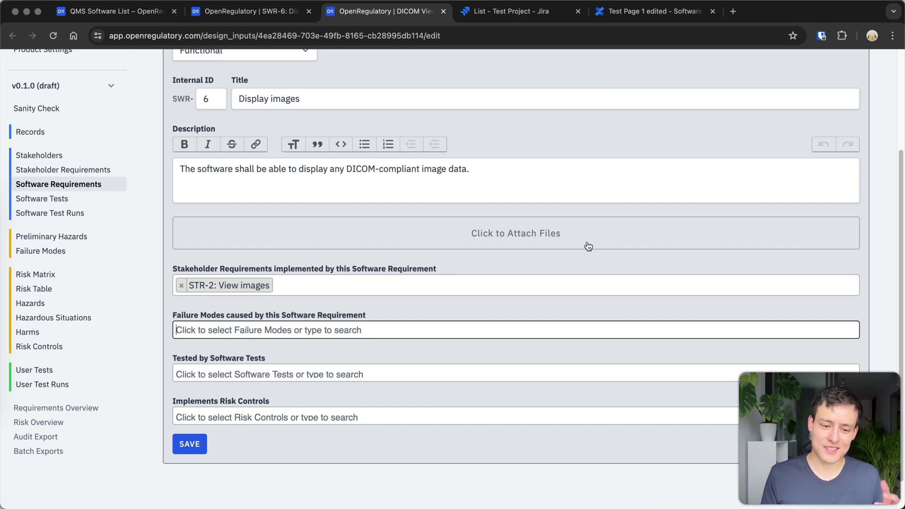
click(431, 213)
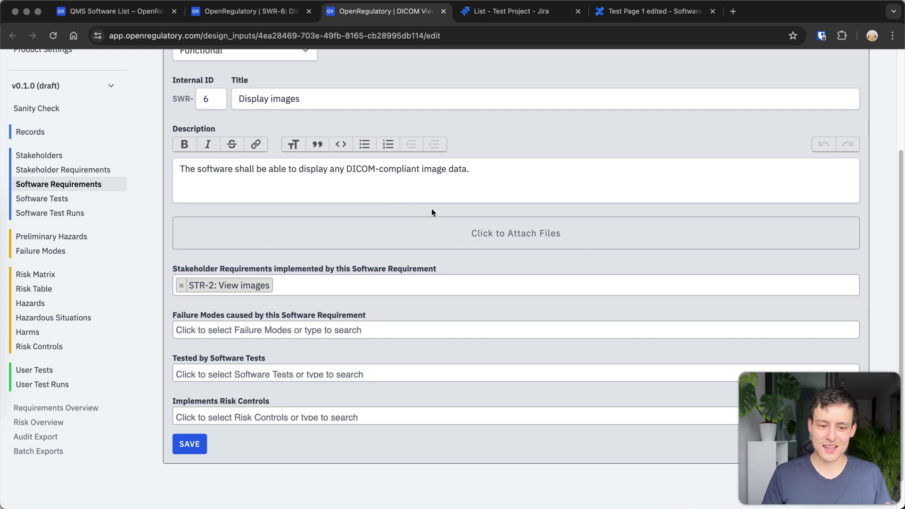
Scroll the Edit Software Requirement form, then return to the Jira Test Project list.
scroll(432, 210, up, 3)
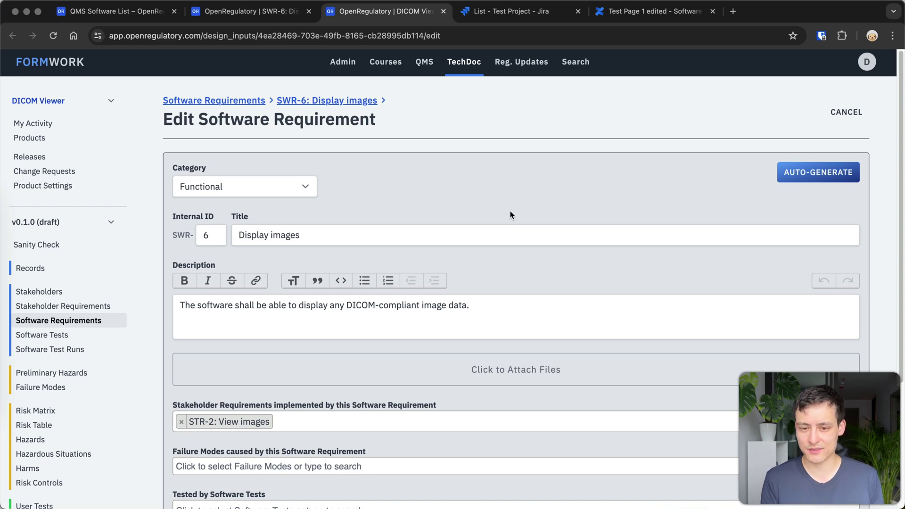
scroll(352, 223, down, 3)
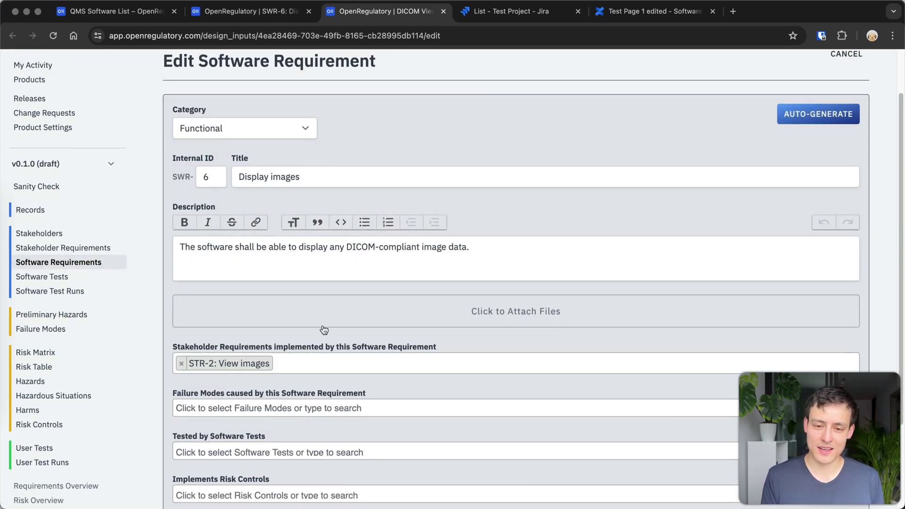
scroll(359, 320, up, 3)
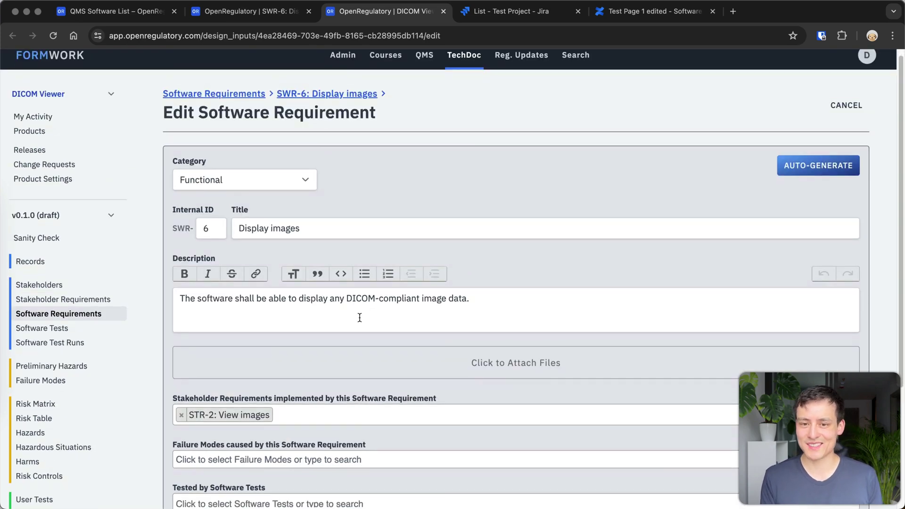
click(542, 11)
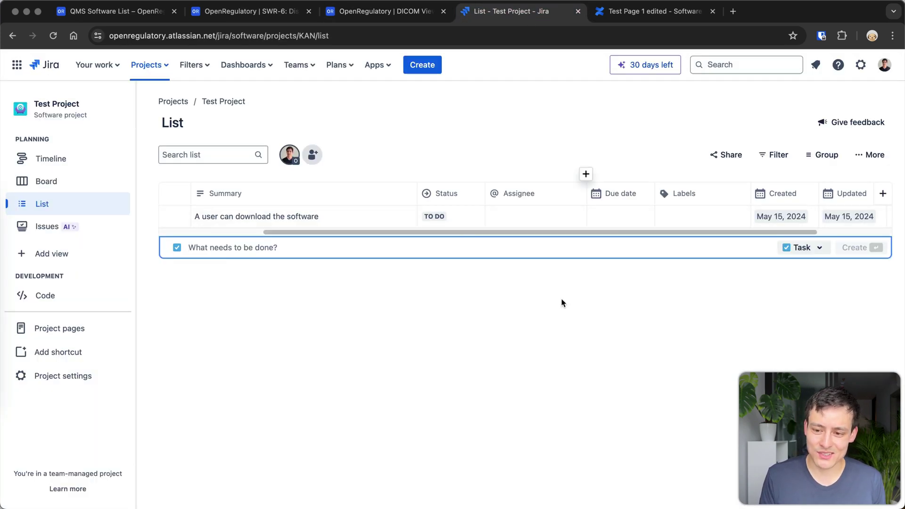
Return from Jira to Formwork's SWR-6 Display images edit form.
click(394, 12)
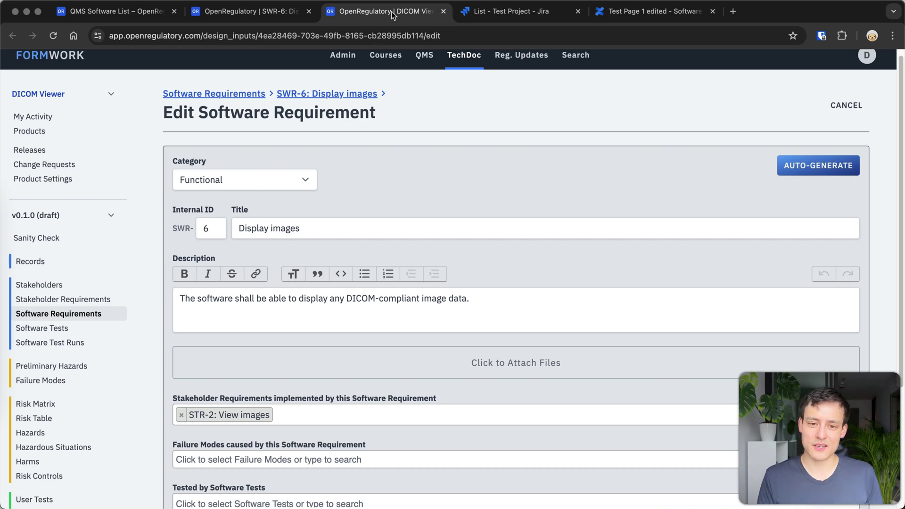
View the read-only SWR-6 page for release v0.1.0 (draft), then return to Jira.
click(246, 12)
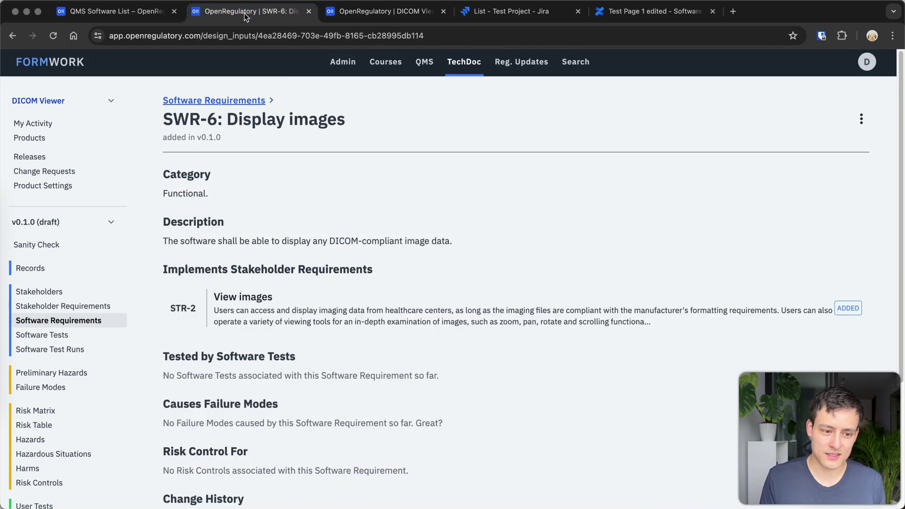
click(73, 220)
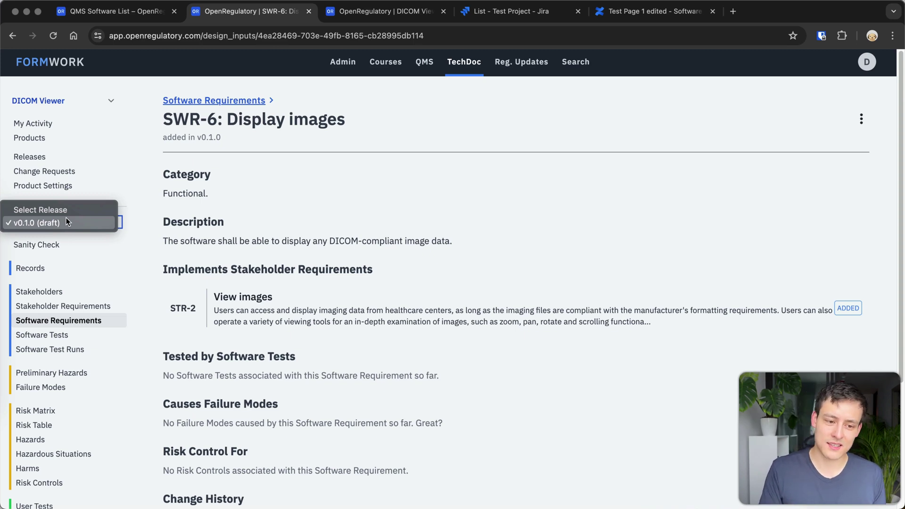
click(67, 222)
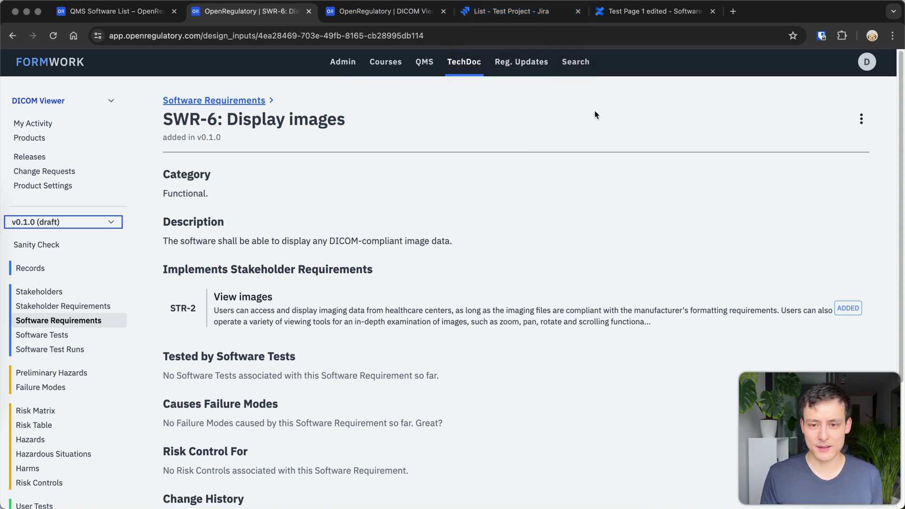
click(528, 17)
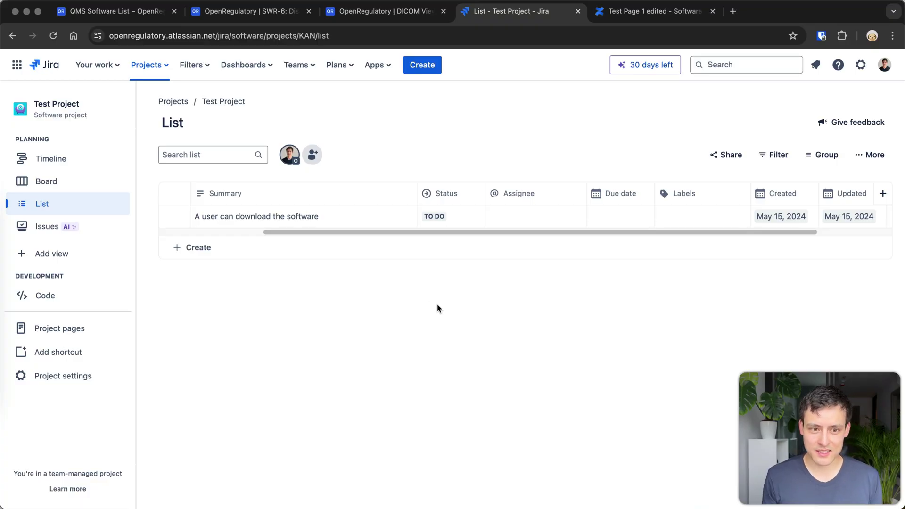
Go to OpenRegulatory's QMS Software List comparison page.
click(123, 19)
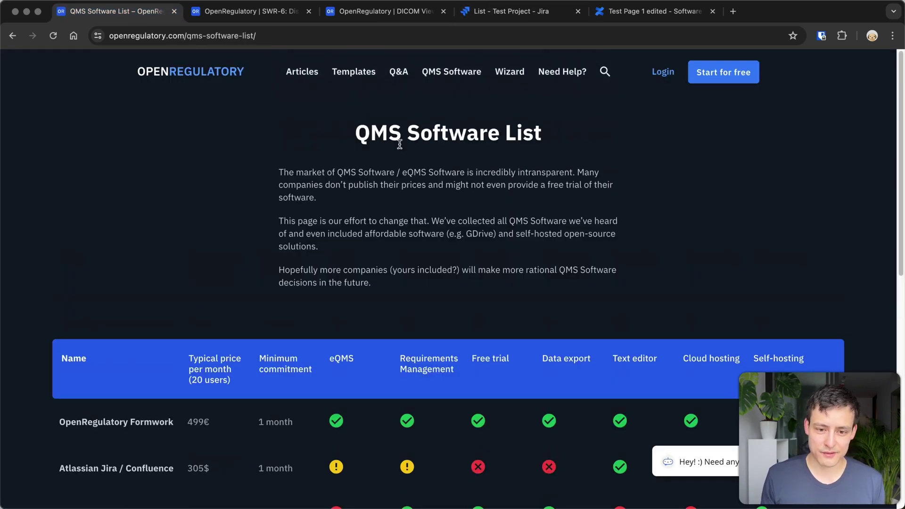
scroll(434, 137, down, 1)
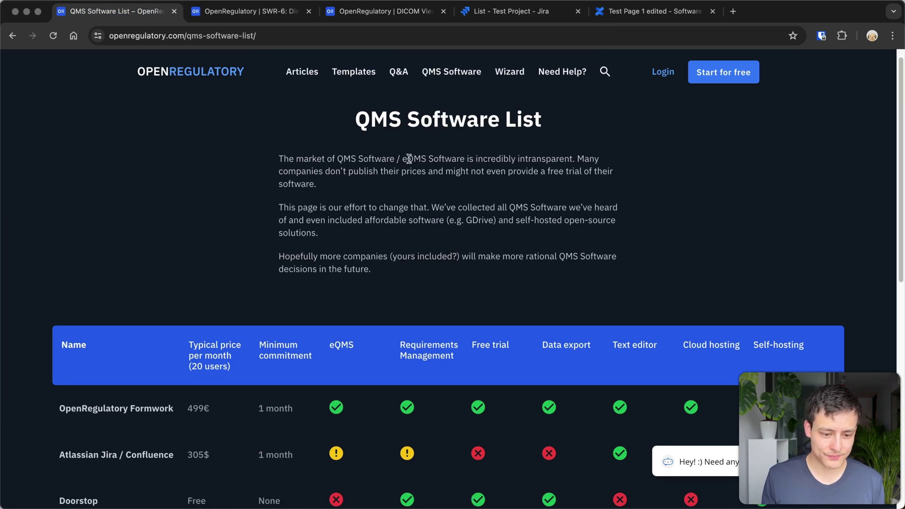
scroll(384, 151, down, 5)
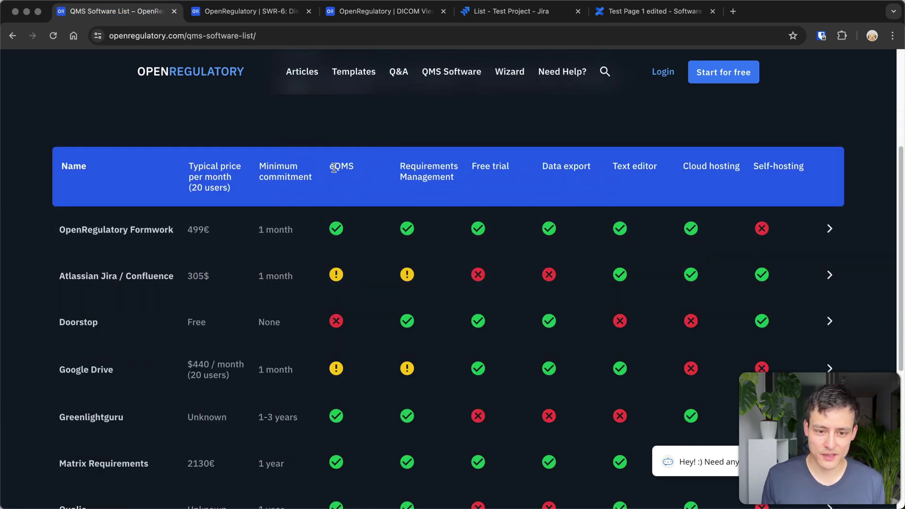
drag(335, 168, 457, 186)
click(453, 182)
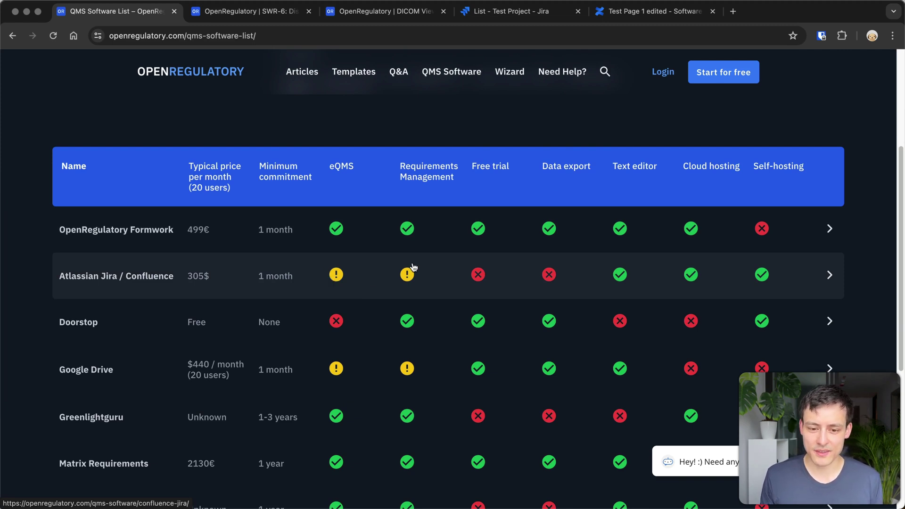
scroll(325, 231, down, 1)
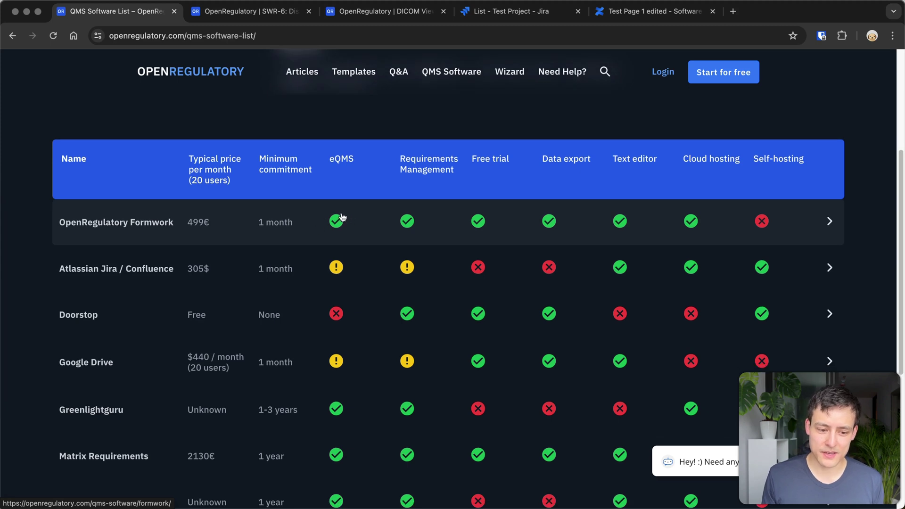
scroll(345, 220, down, 1)
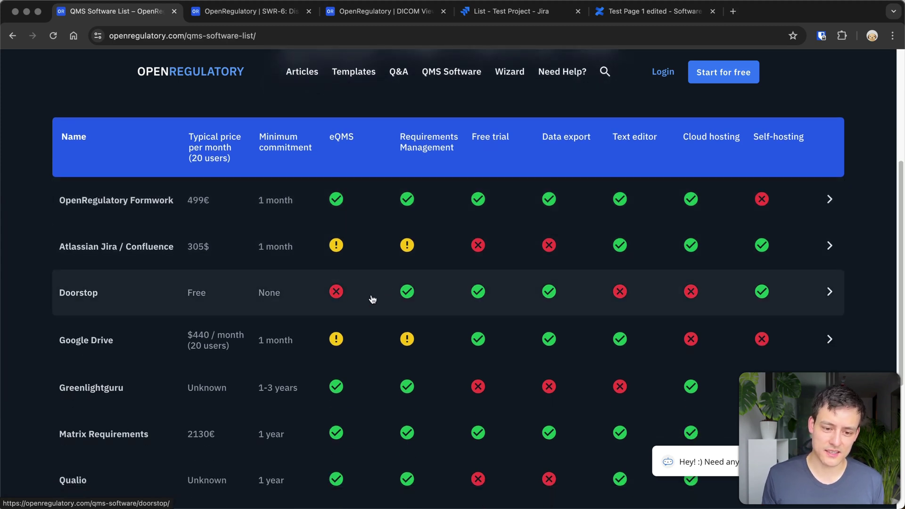
scroll(354, 289, down, 3)
scroll(359, 287, up, 6)
scroll(363, 325, down, 8)
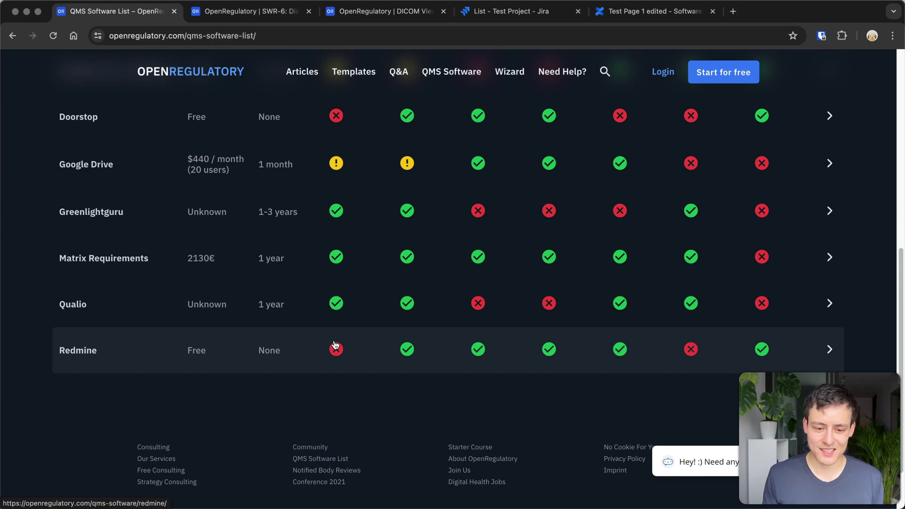
scroll(362, 378, up, 2)
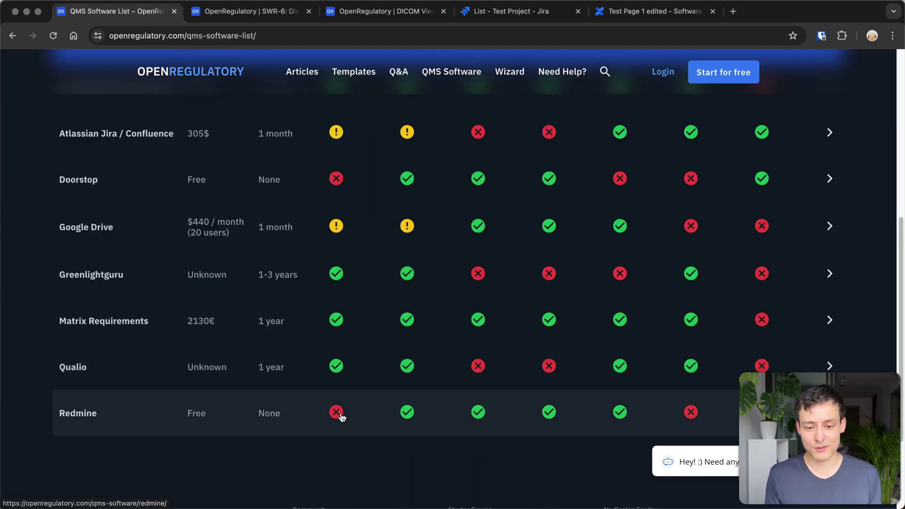
scroll(342, 417, up, 3)
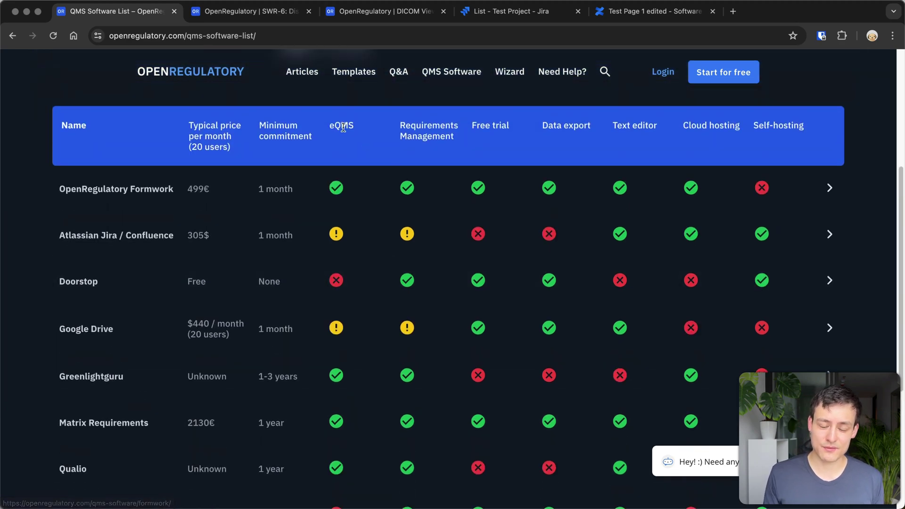
scroll(351, 160, down, 1)
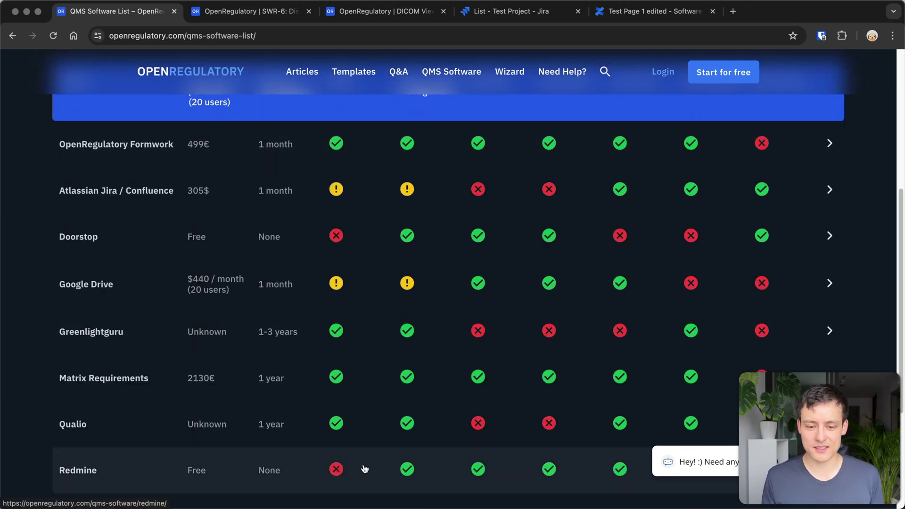
scroll(374, 470, up, 8)
scroll(374, 470, down, 5)
scroll(395, 273, up, 3)
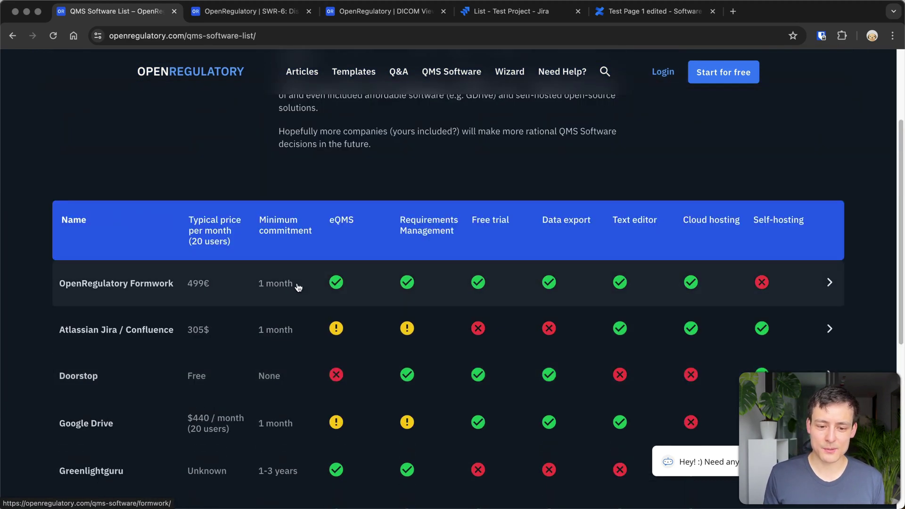